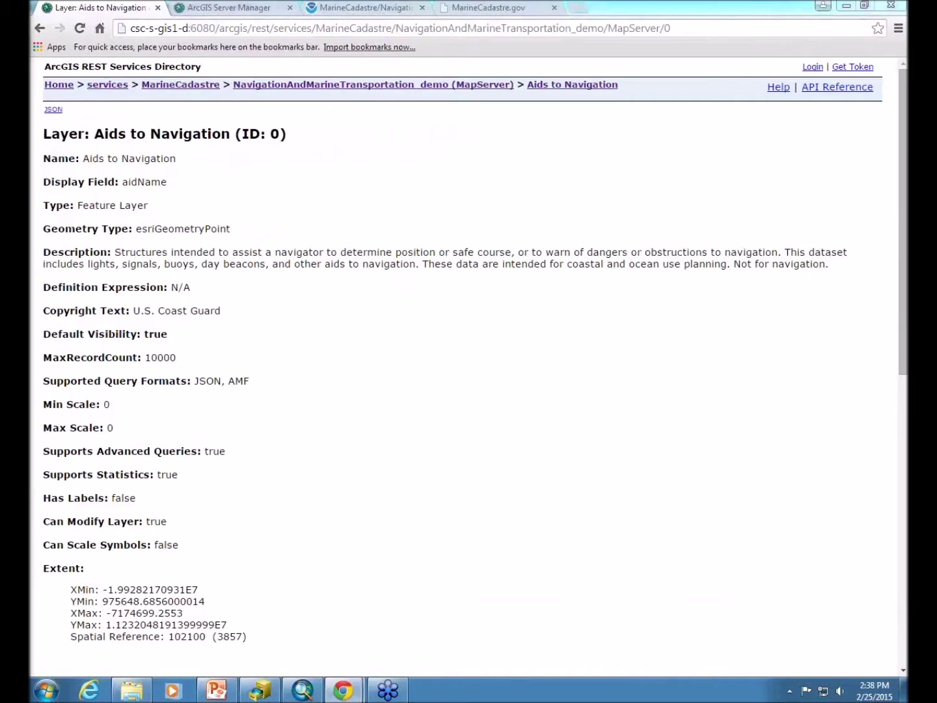
# Switch from the REST Services Directory to the NavigationAndMarineTransportation_demo.mxd map in ArcMap.
pyautogui.click(303, 695)
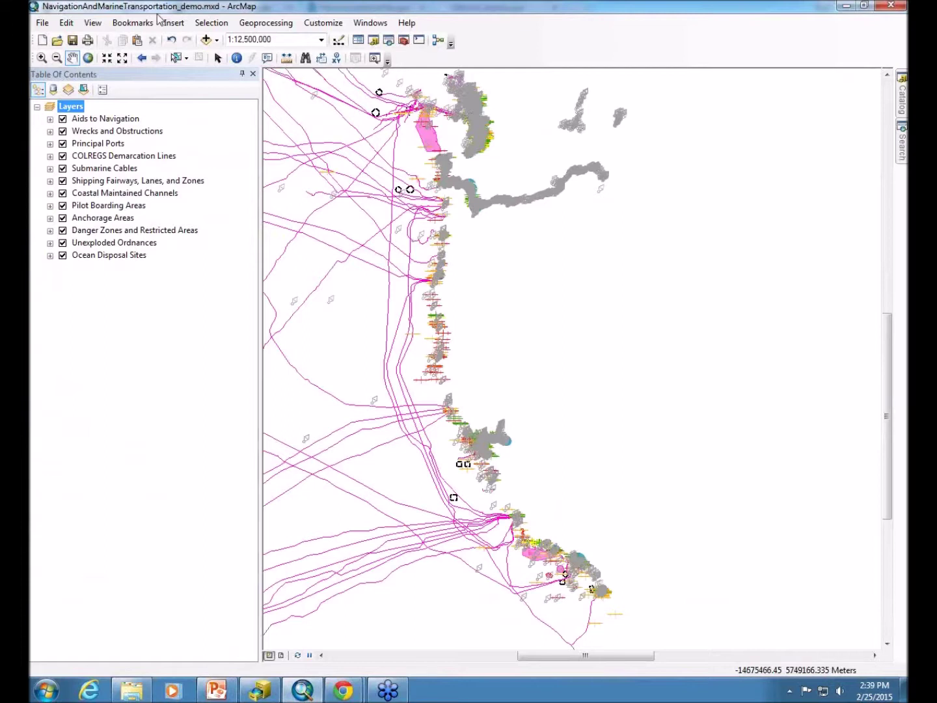
pyautogui.click(42, 23)
# Share the map as a service by saving a service definition file instead of publishing.
pyautogui.moveTo(57, 121)
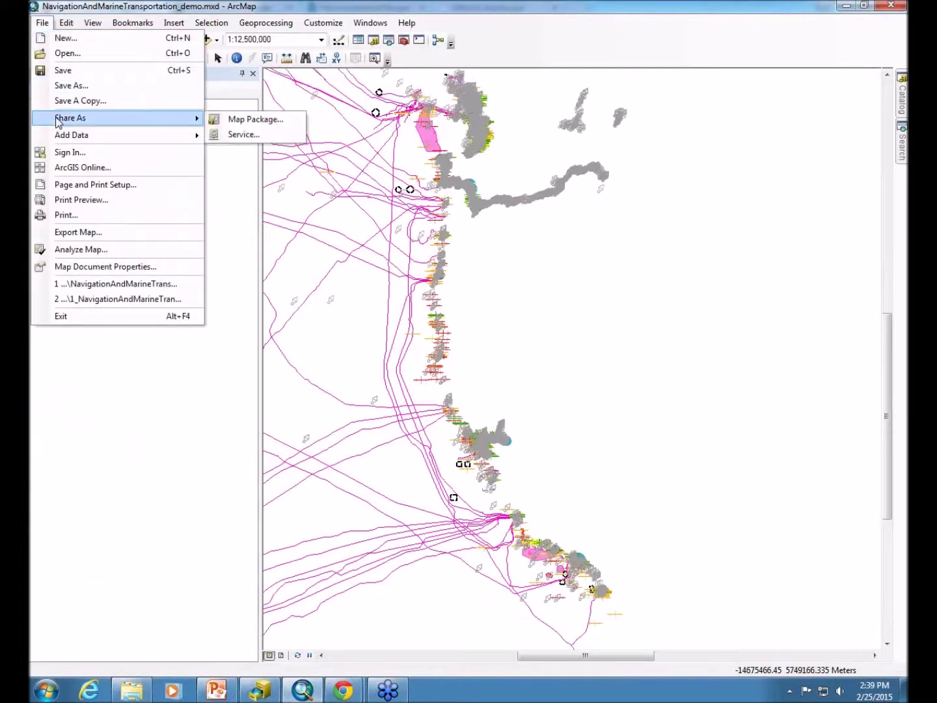
pyautogui.click(243, 134)
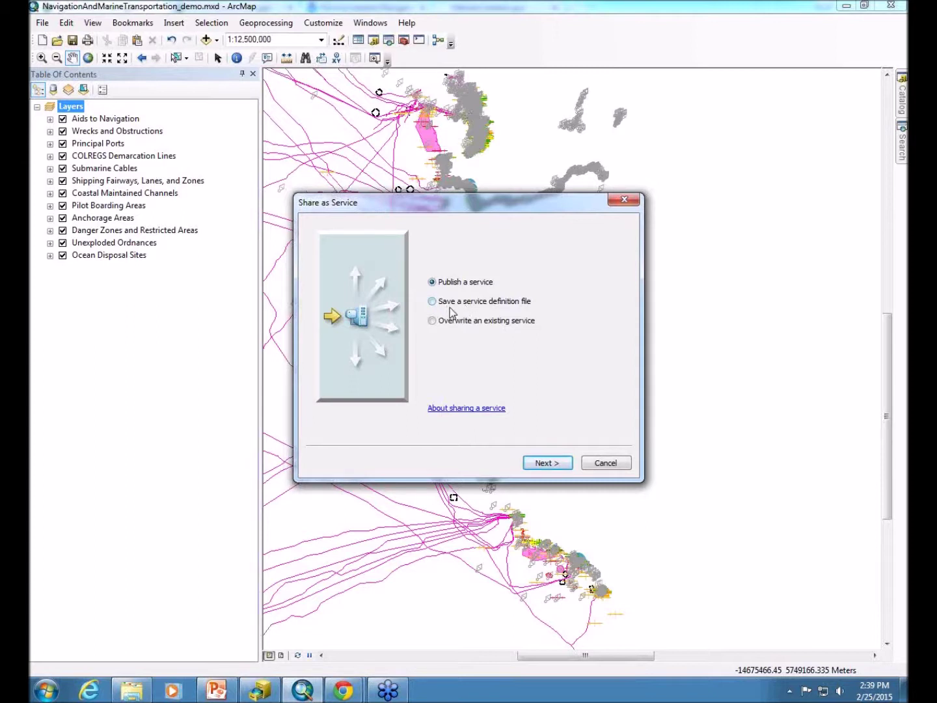
pyautogui.click(431, 302)
pyautogui.click(548, 465)
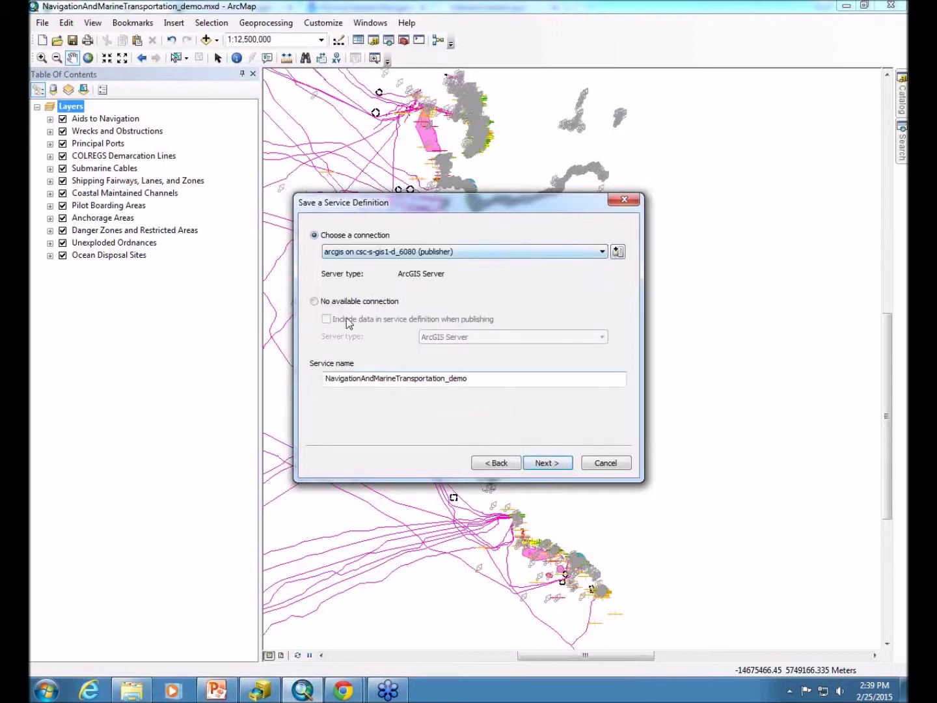
# Stage with no server connection, naming the service NavigationAndMarineTransportation_demo2.
pyautogui.click(314, 302)
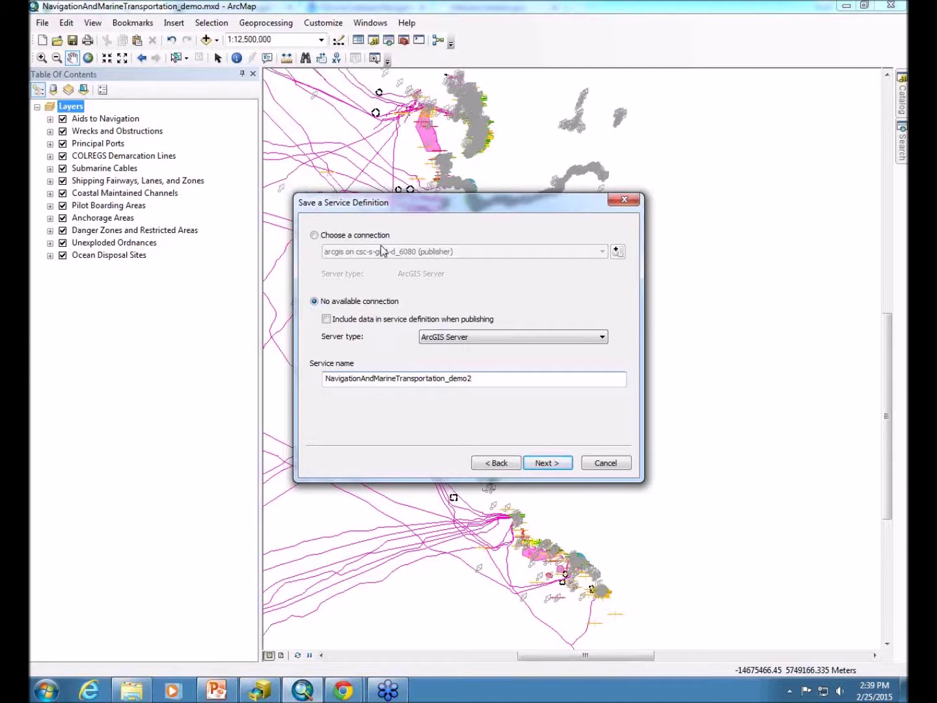
pyautogui.click(547, 463)
# Change the .sd save folder from Staging to P:\WCGAWebinar, using the path copied from Explorer.
pyautogui.click(452, 254)
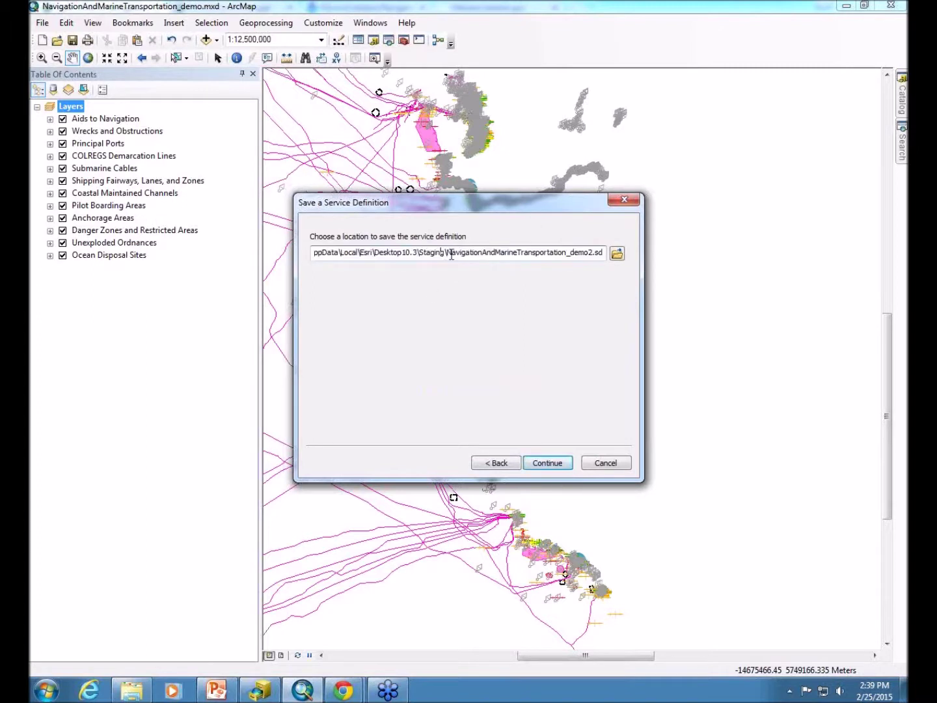
pyautogui.moveTo(445, 255); pyautogui.dragTo(144, 246)
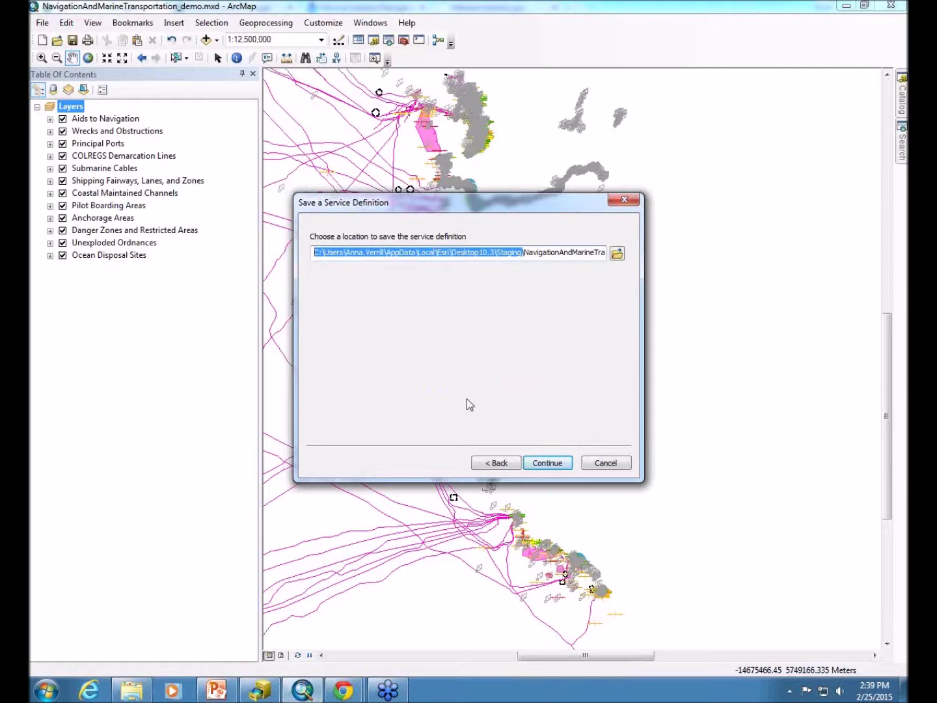
pyautogui.click(130, 691)
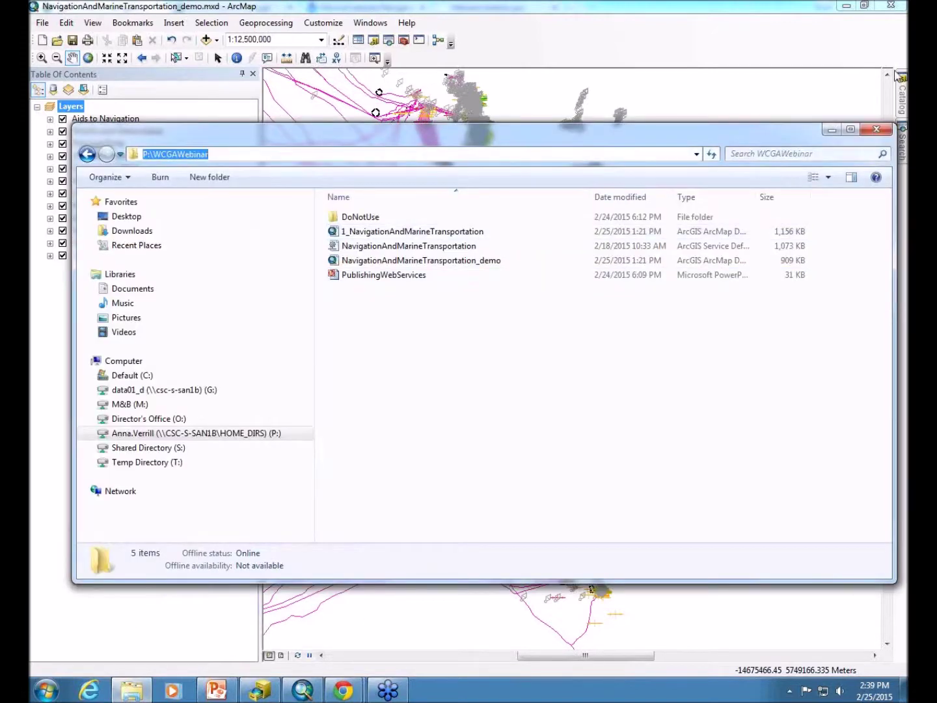
pyautogui.click(832, 129)
pyautogui.click(511, 253)
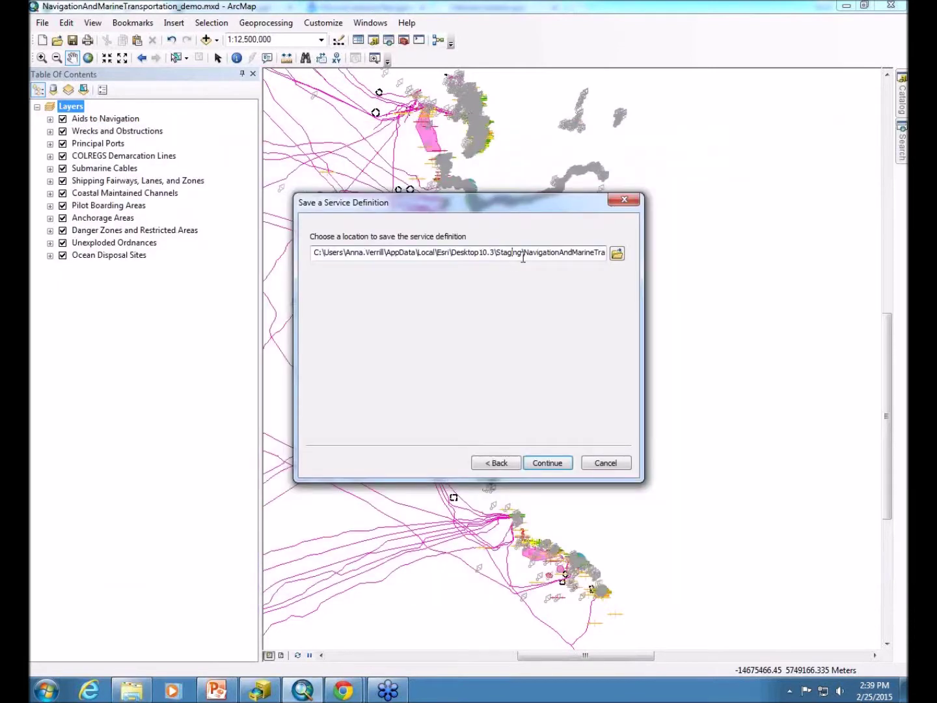
pyautogui.moveTo(524, 254); pyautogui.dragTo(314, 254)
pyautogui.write('P:\\WCGAWebinar')
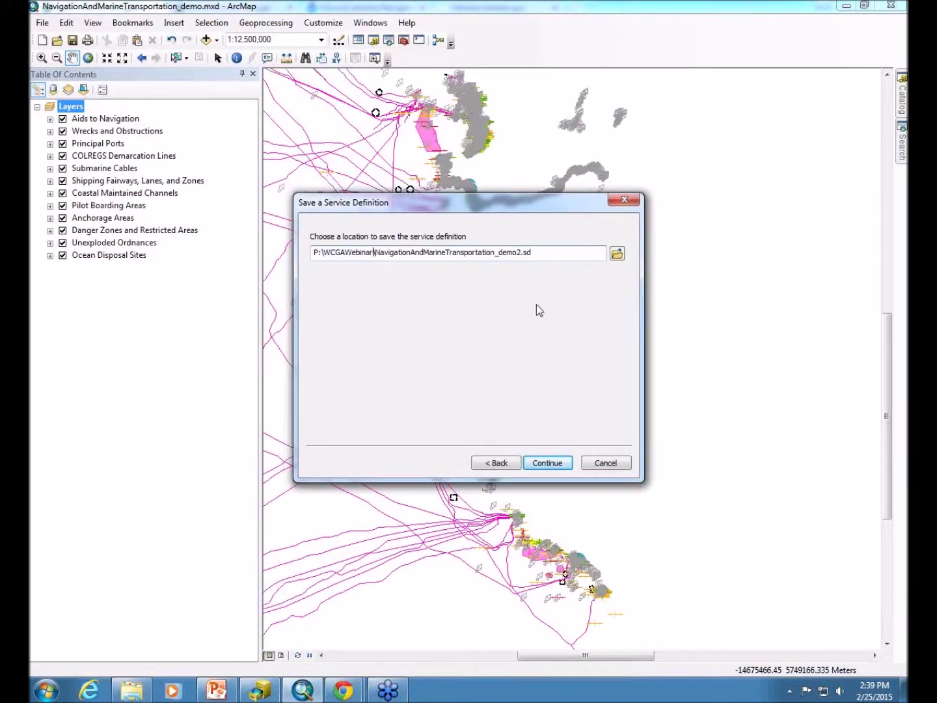
pyautogui.click(548, 463)
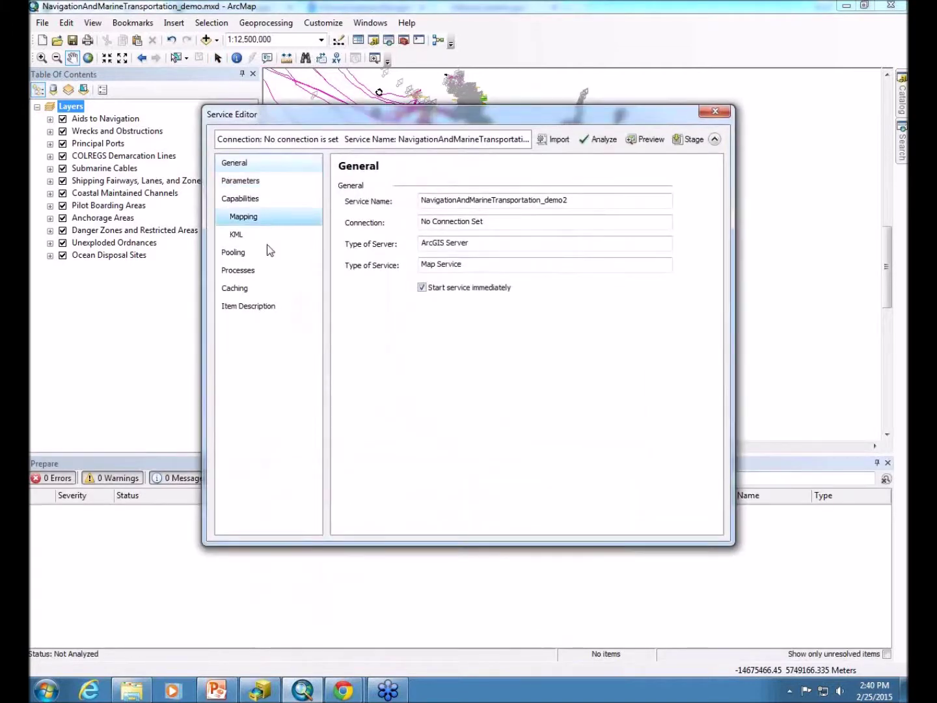
# Review the maximum records parameter and enabled capabilities, then begin importing an existing service definition.
pyautogui.click(242, 183)
pyautogui.click(644, 284)
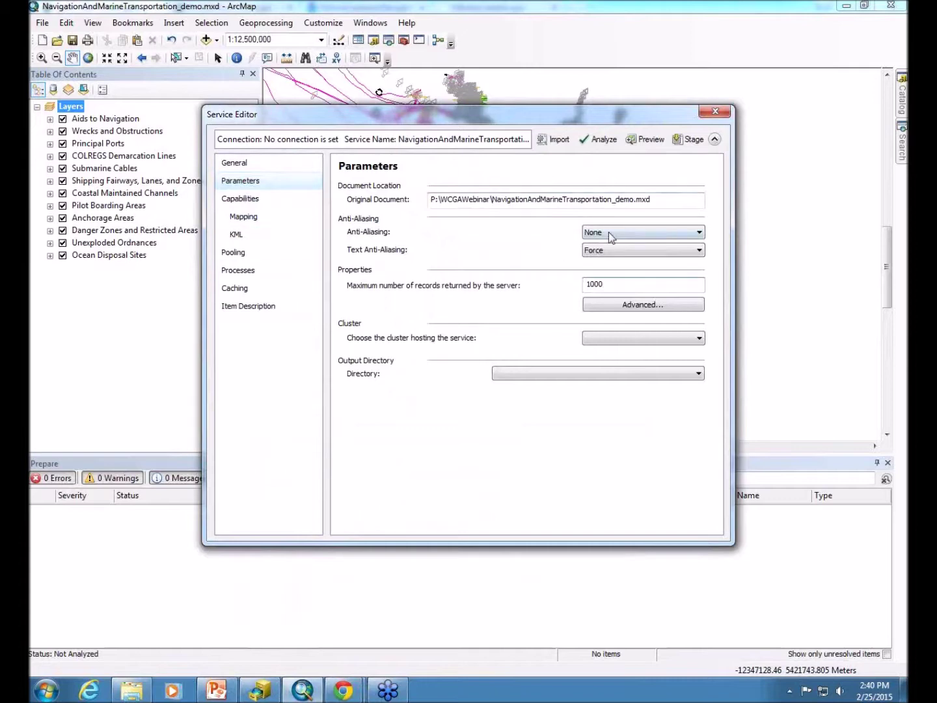
pyautogui.click(242, 199)
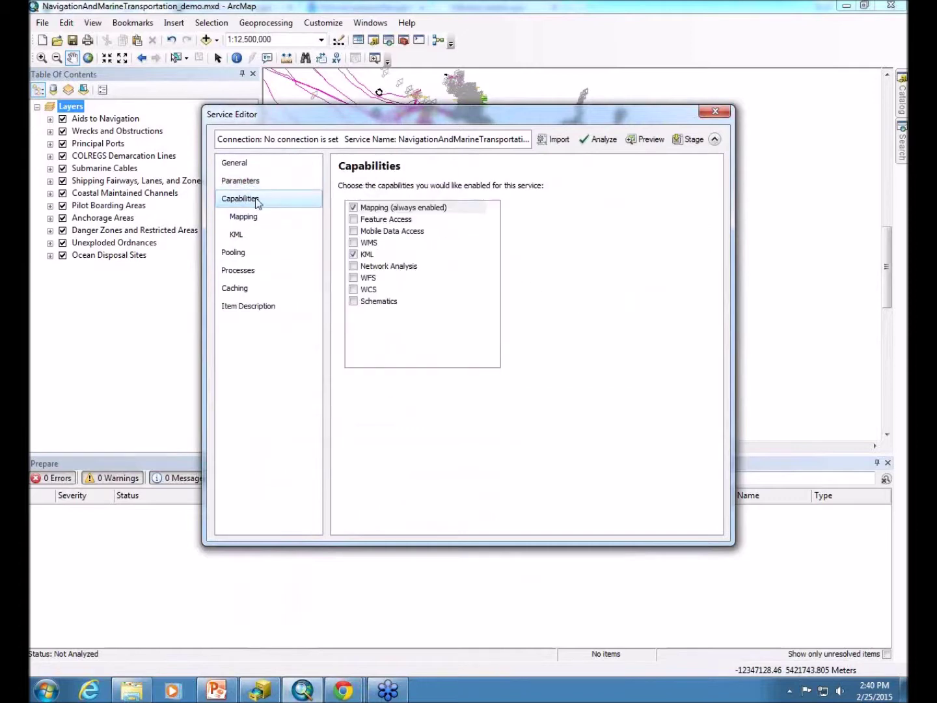
pyautogui.click(365, 255)
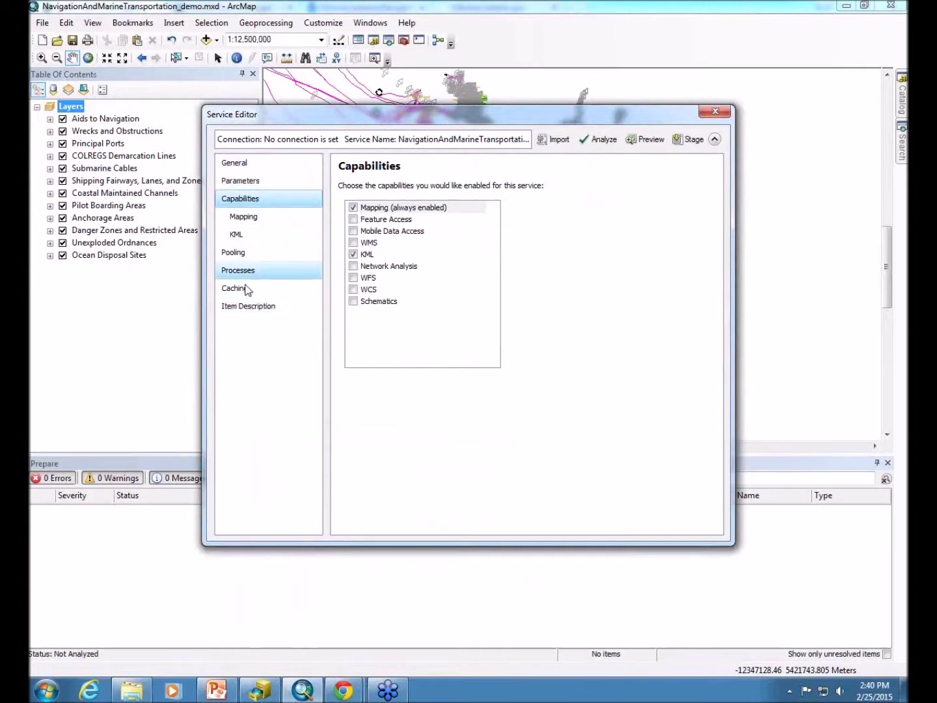
pyautogui.click(553, 139)
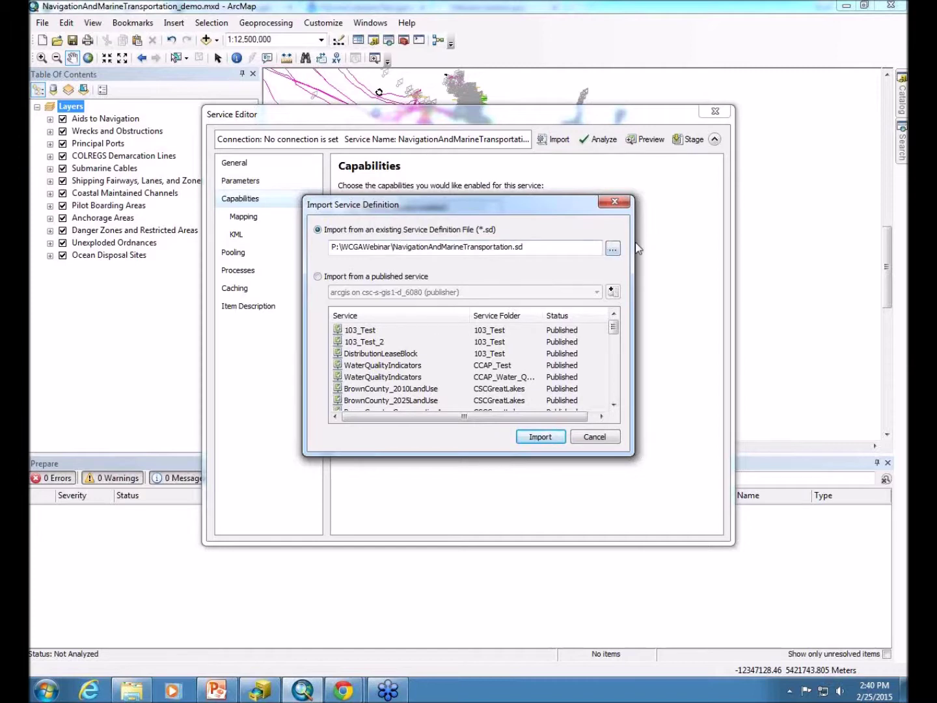
# Import settings from P:\WCGAWebinar\NavigationAndMarineTransportation.sd, adding WMS to the Mapping and KML capabilities.
pyautogui.click(612, 249)
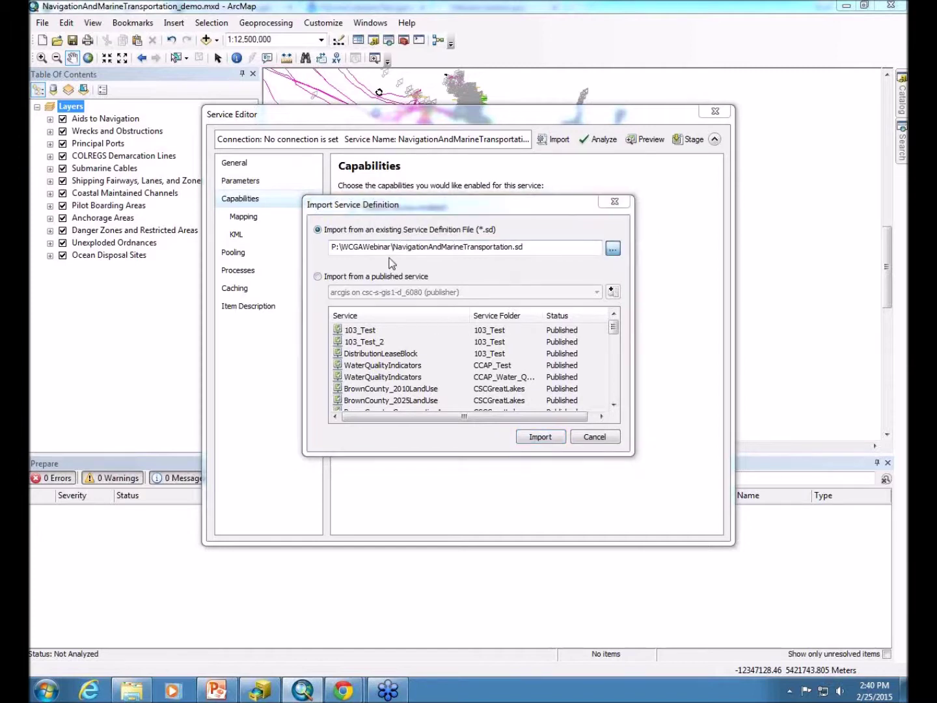
pyautogui.click(484, 325)
pyautogui.click(626, 544)
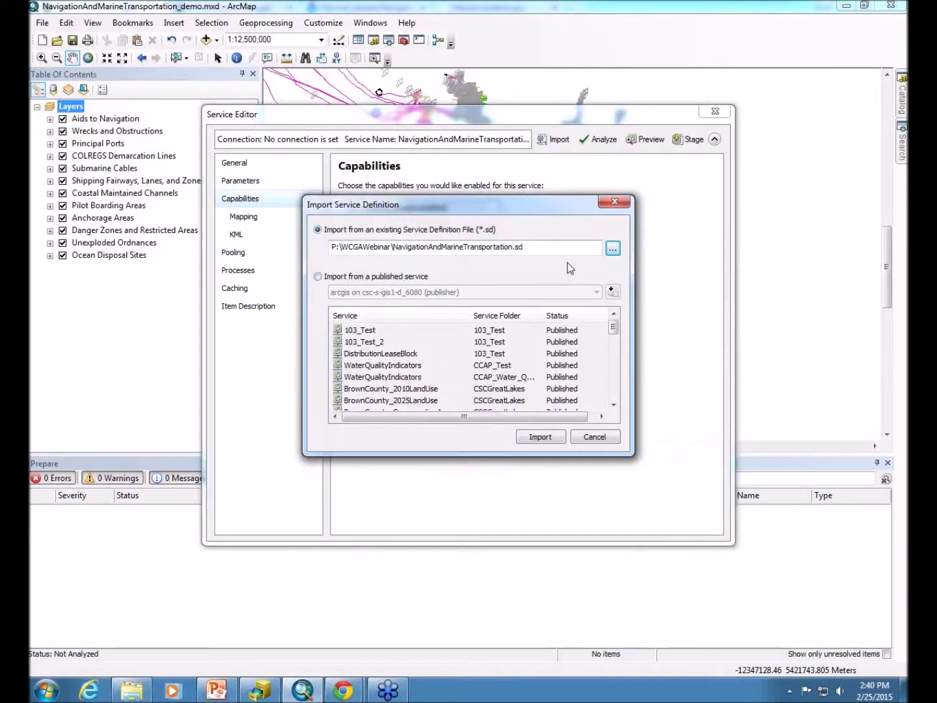
pyautogui.click(533, 247)
pyautogui.click(539, 437)
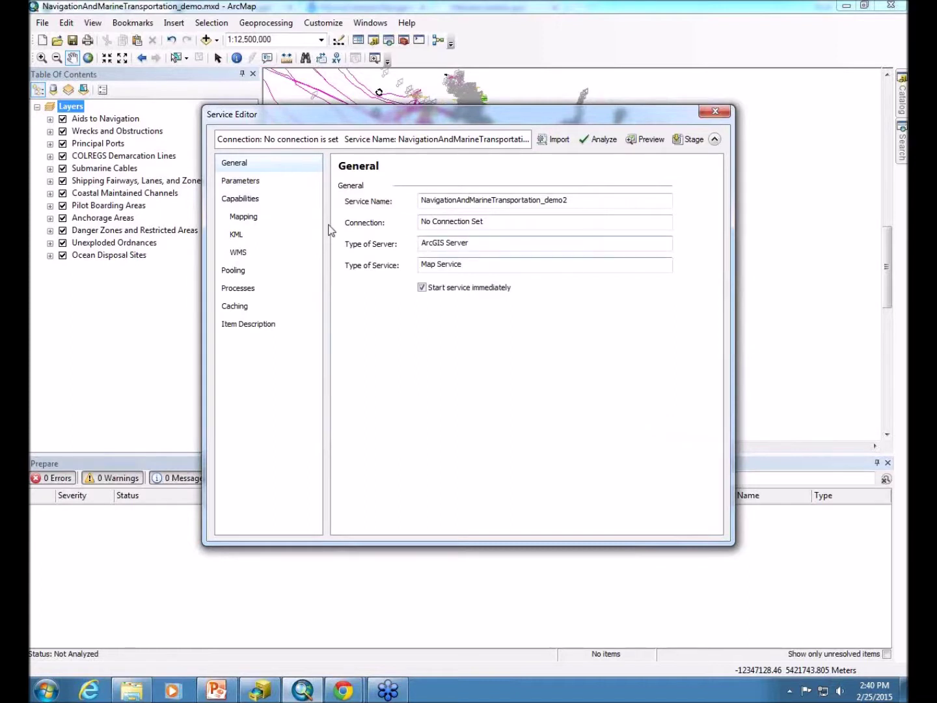
# Check the imported 10000 maximum records, Mapping and WMS settings, and MarineCadastre.gov item description.
pyautogui.click(255, 185)
pyautogui.click(618, 287)
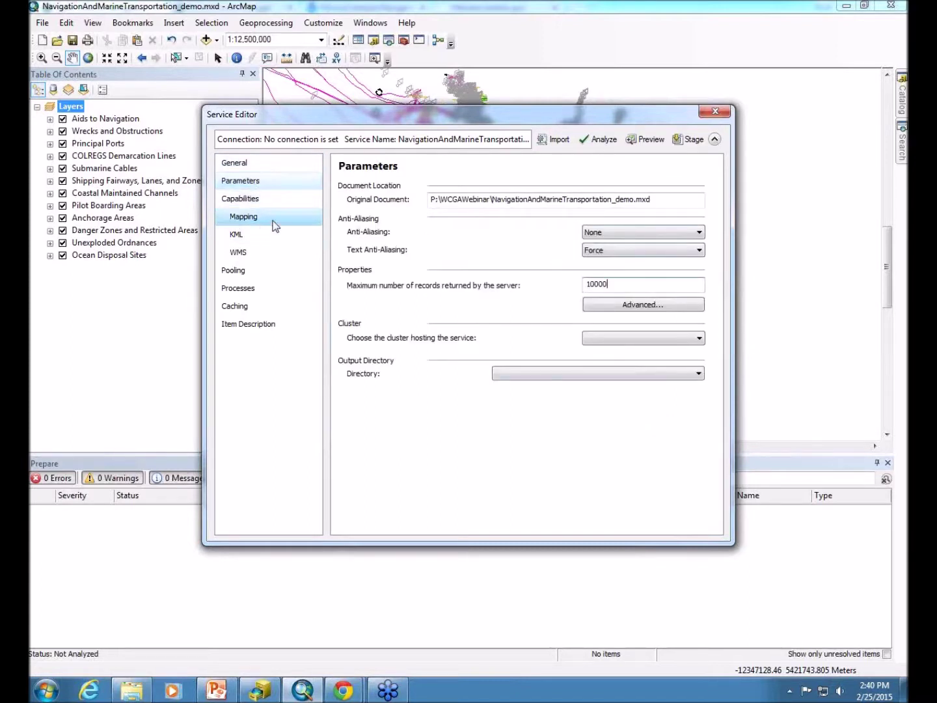
pyautogui.click(239, 199)
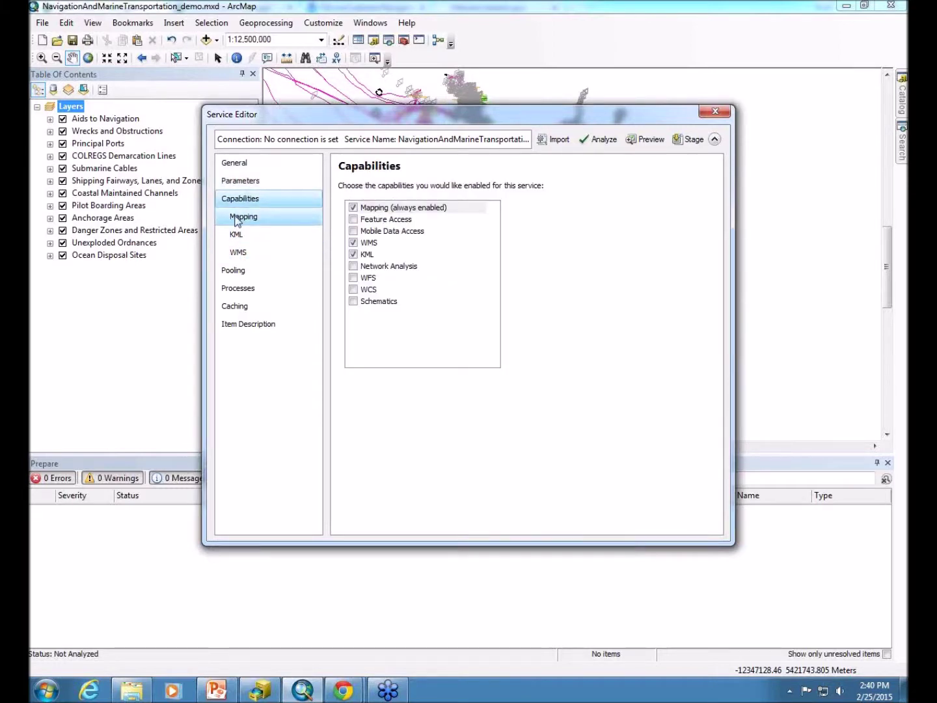
pyautogui.click(240, 221)
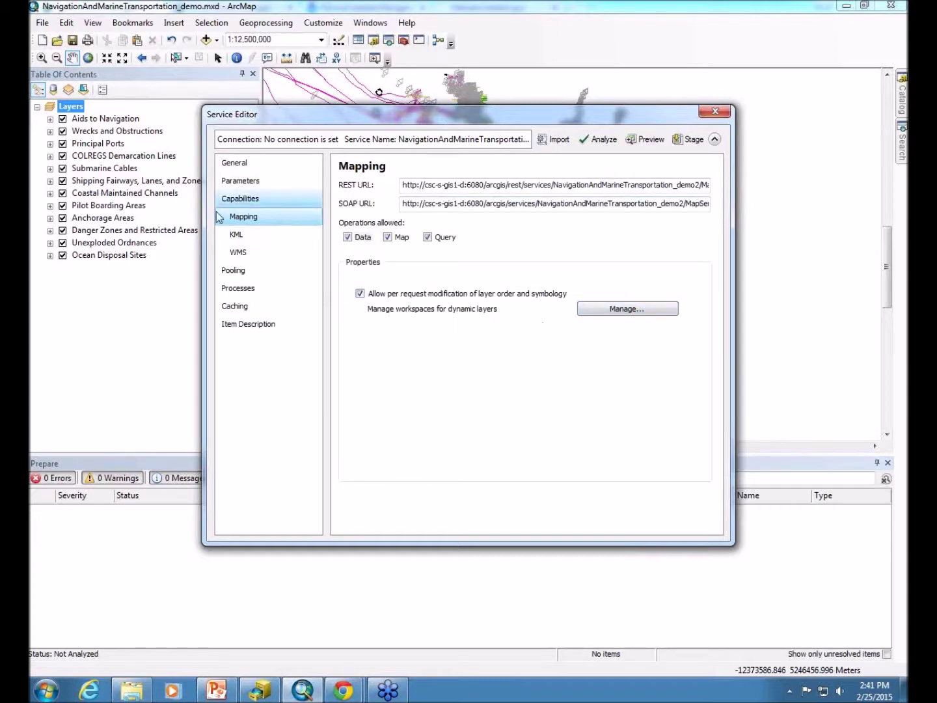
pyautogui.click(238, 254)
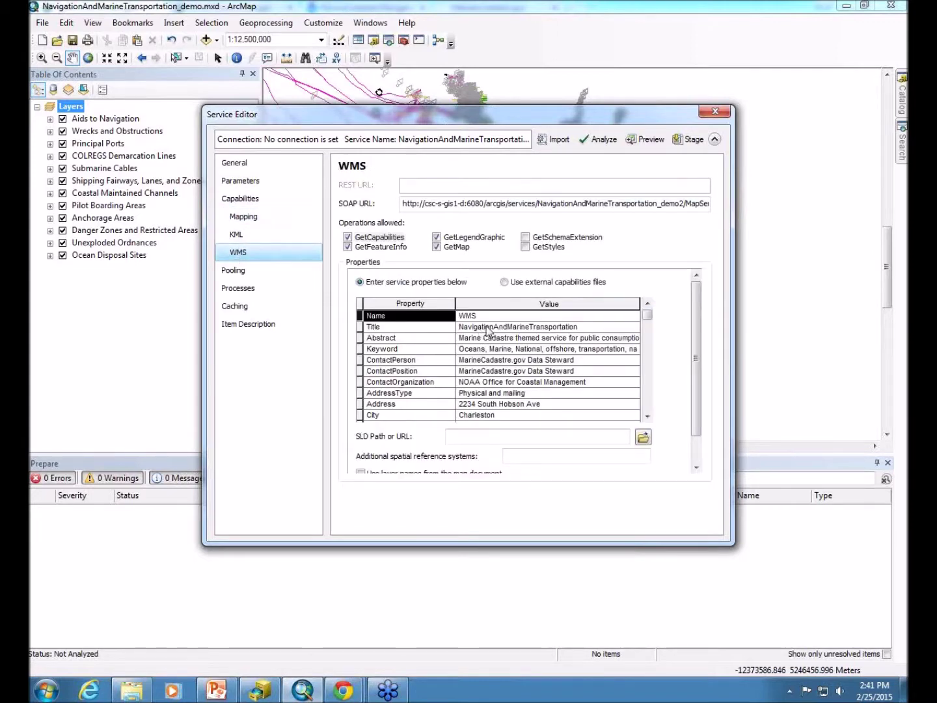
pyautogui.click(484, 328)
pyautogui.moveTo(648, 319)
pyautogui.mouseDown()
pyautogui.moveTo(656, 415)
pyautogui.moveTo(653, 313)
pyautogui.mouseUp()
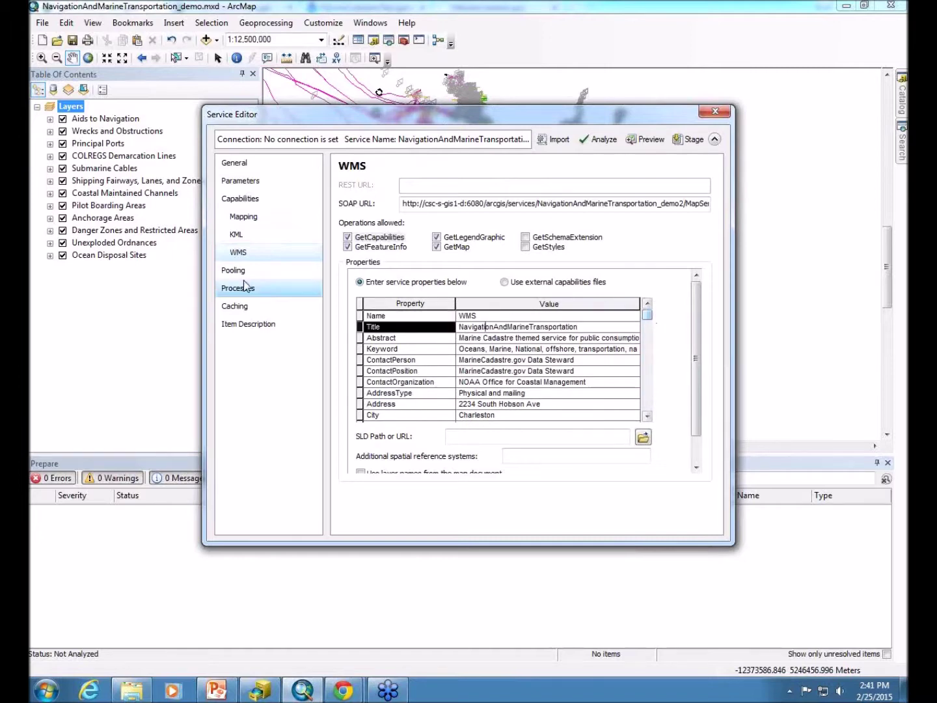
pyautogui.click(261, 325)
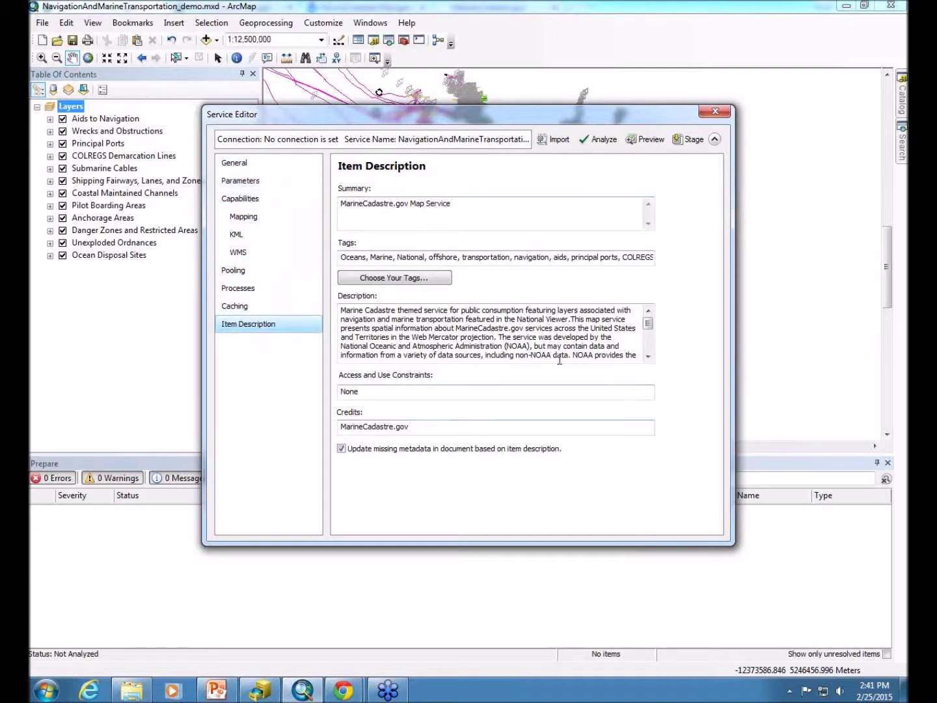
# Analyze and stage the service into P:\WCGAWebinar\NavigationAndMarineTransportation_demo2.sd, then dismiss the success message.
pyautogui.click(588, 140)
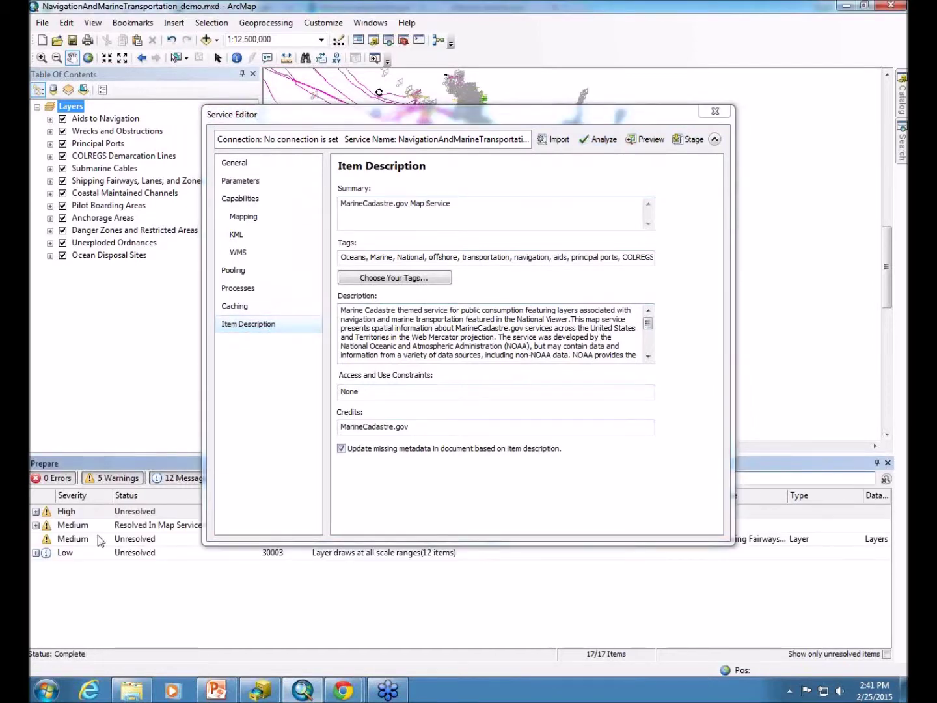
pyautogui.click(682, 140)
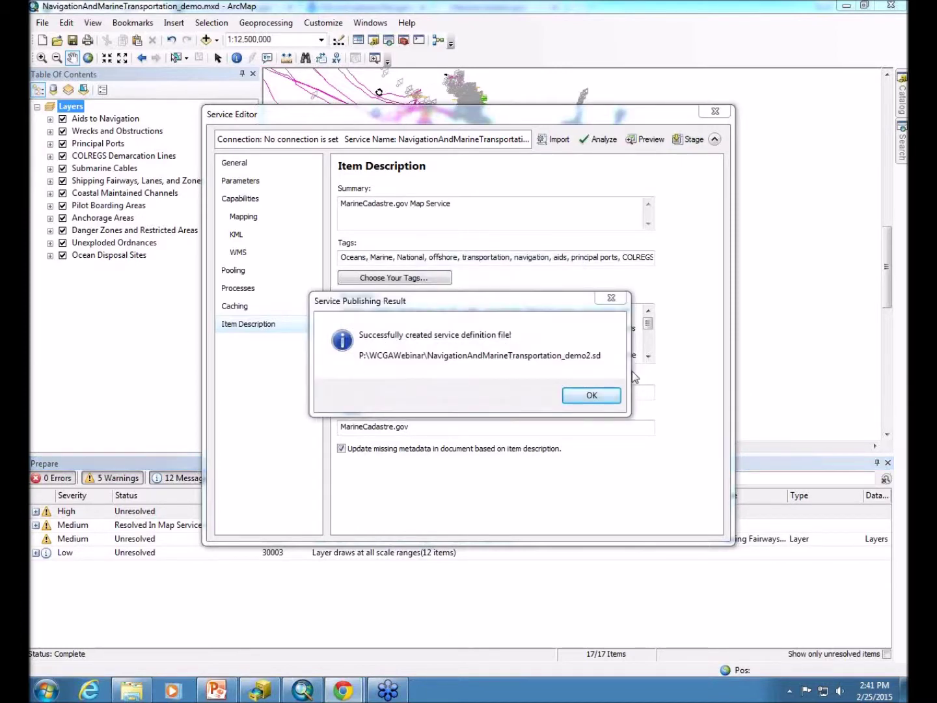
pyautogui.click(584, 395)
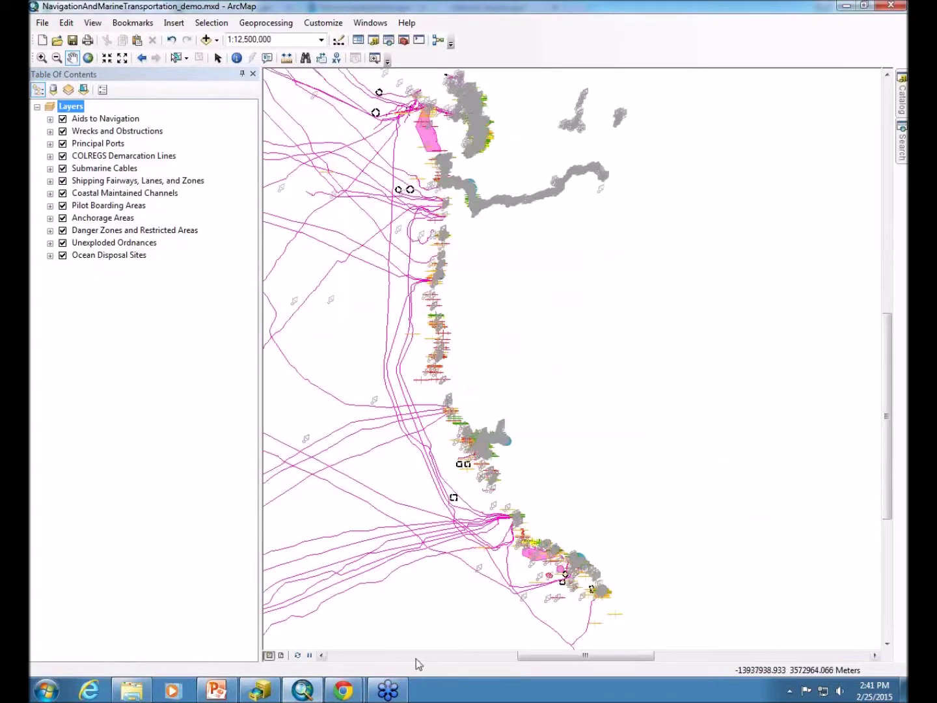
# Switch to the Chrome REST services window and open the ArcGIS Server Manager login page.
pyautogui.click(340, 694)
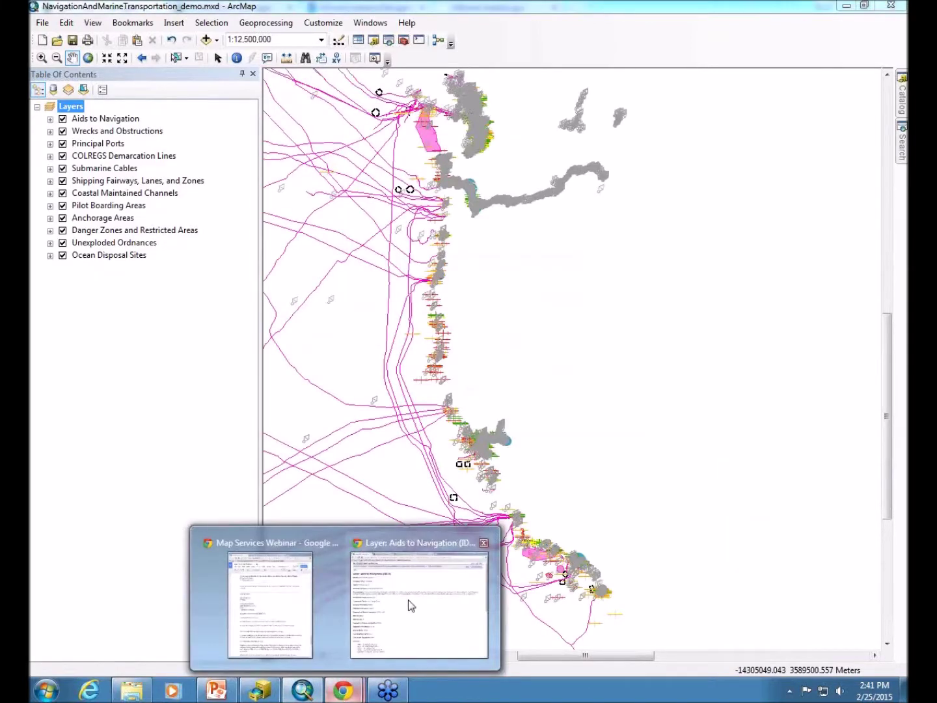
pyautogui.click(408, 600)
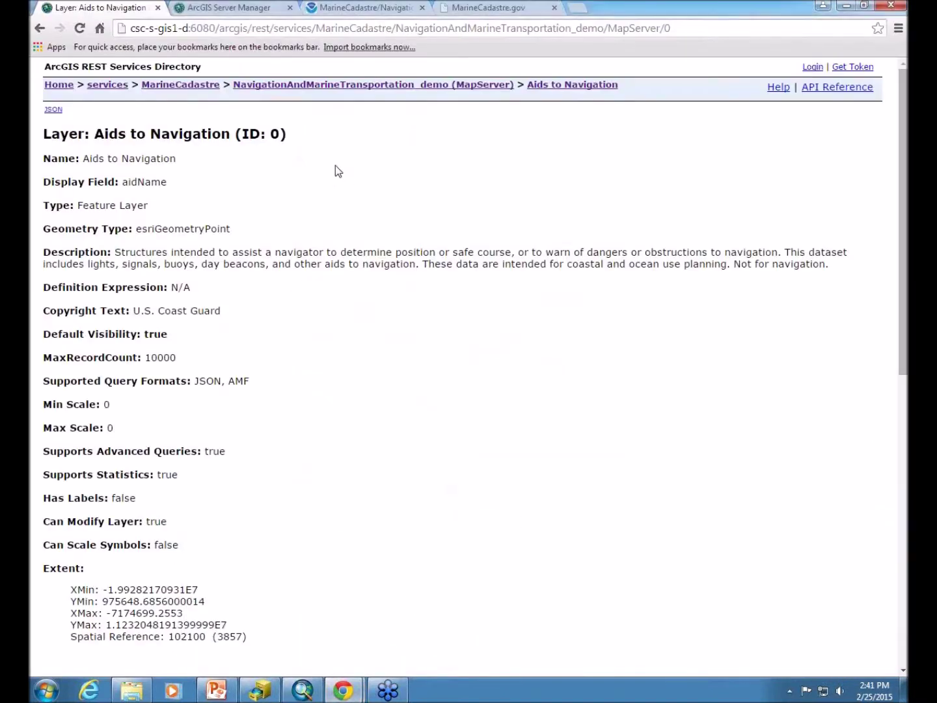
pyautogui.click(212, 13)
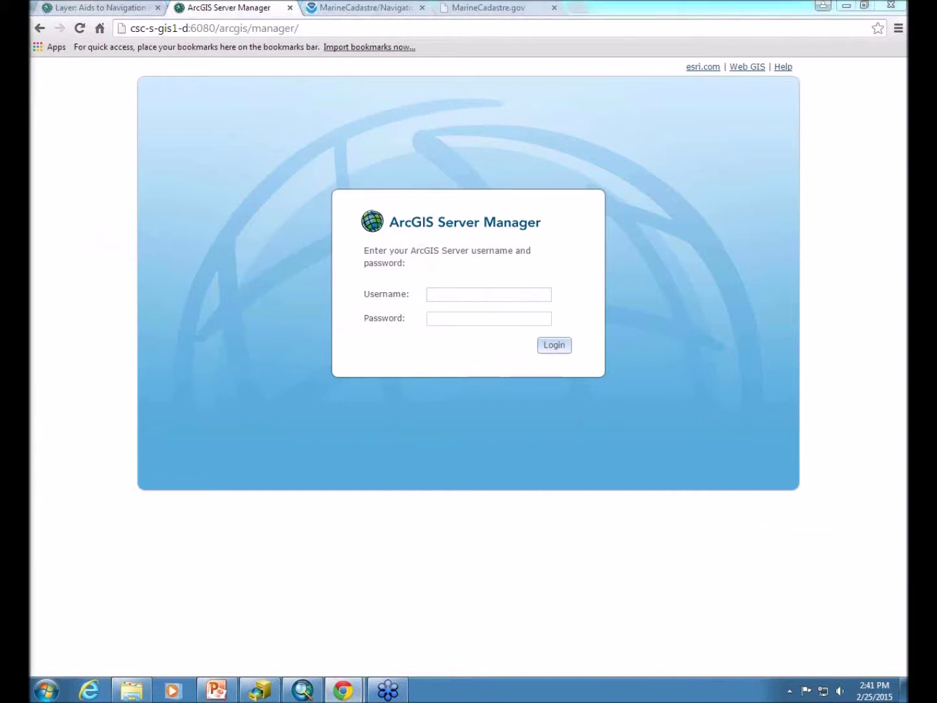
# Sign in with the publisher account username and password, then list the MarineCadastre folder's services.
pyautogui.click(456, 294)
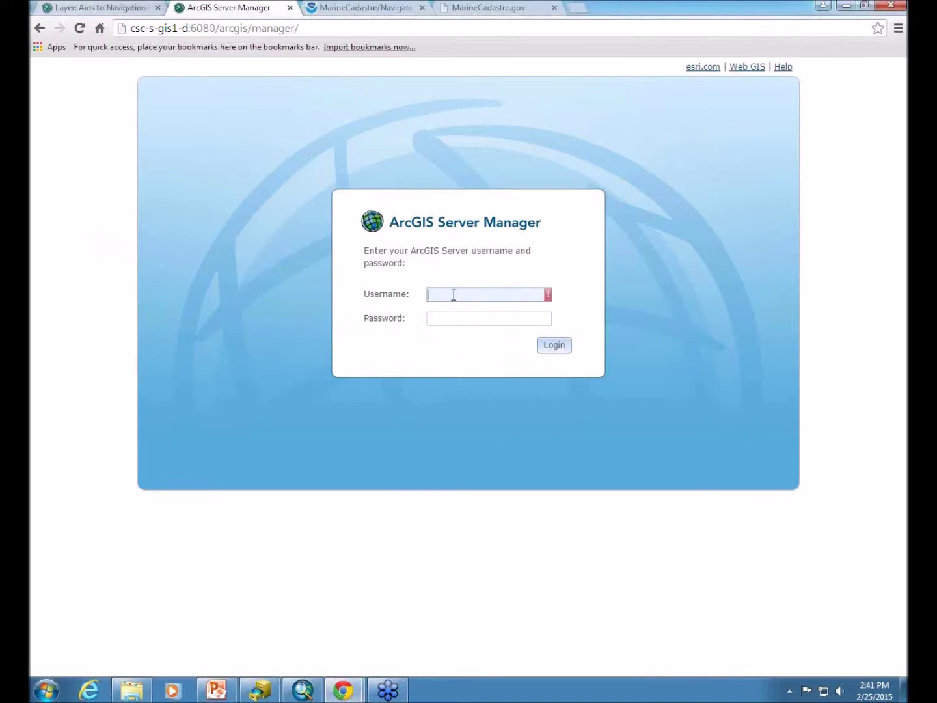
pyautogui.write('NOS\\cscgispublisher')
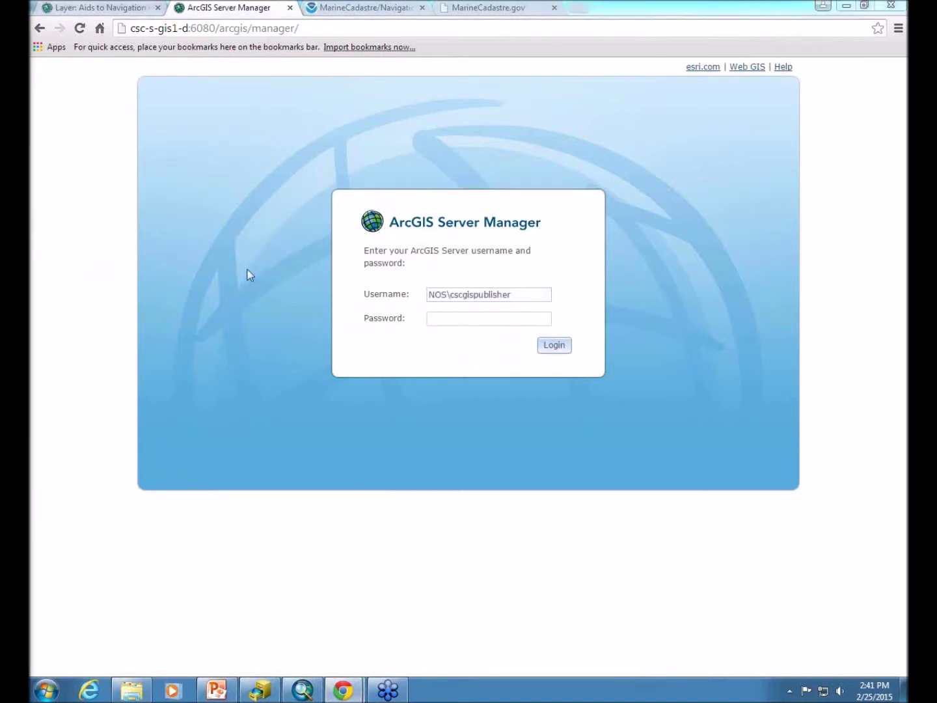
pyautogui.click(433, 319)
pyautogui.write('************')
pyautogui.click(554, 345)
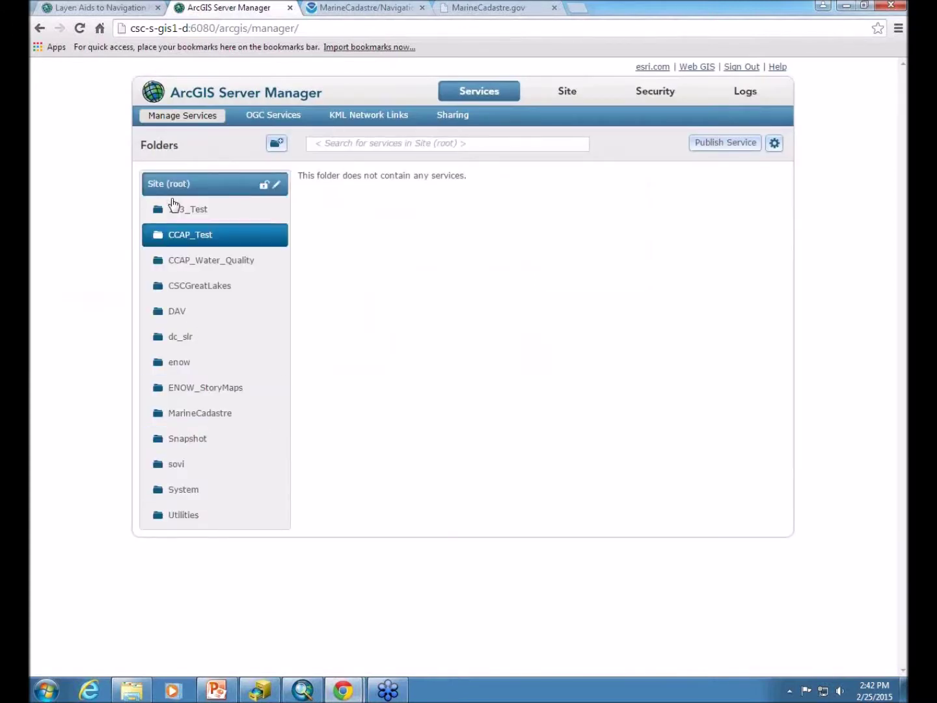
pyautogui.click(199, 422)
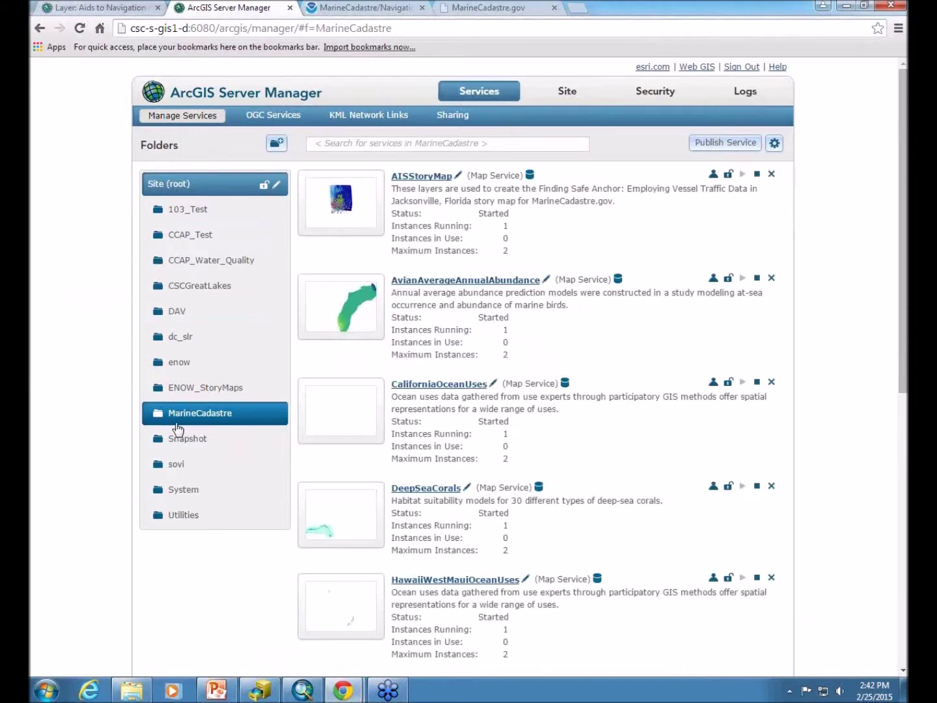
# Upload the 2:41 PM NavigationAndMarineTransportation_demo2.sd, accept its properties, and publish with WMS and KML.
pyautogui.click(703, 149)
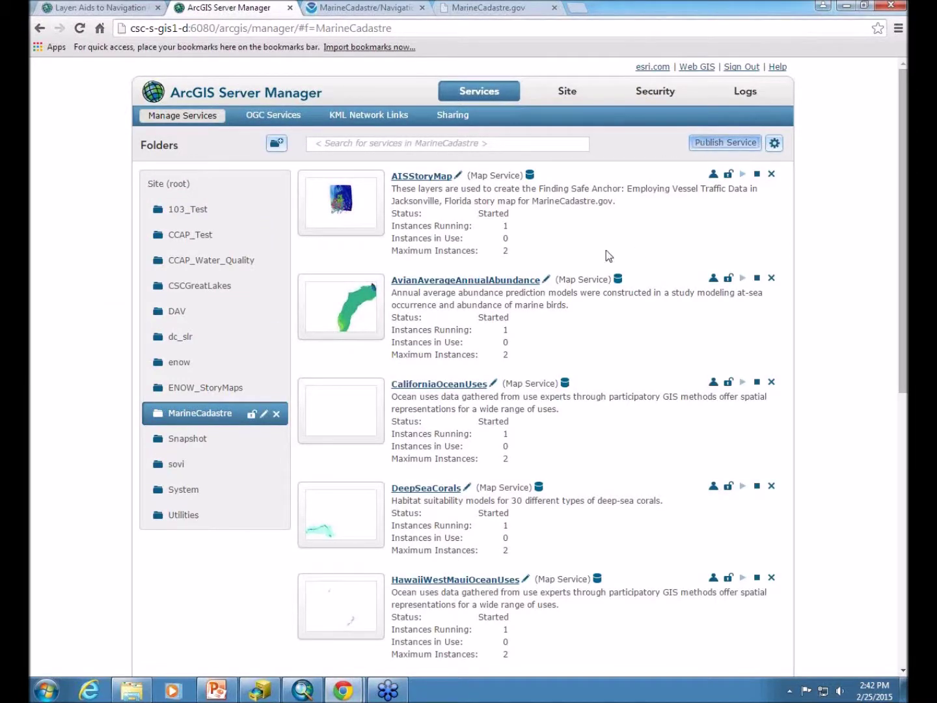
pyautogui.click(425, 379)
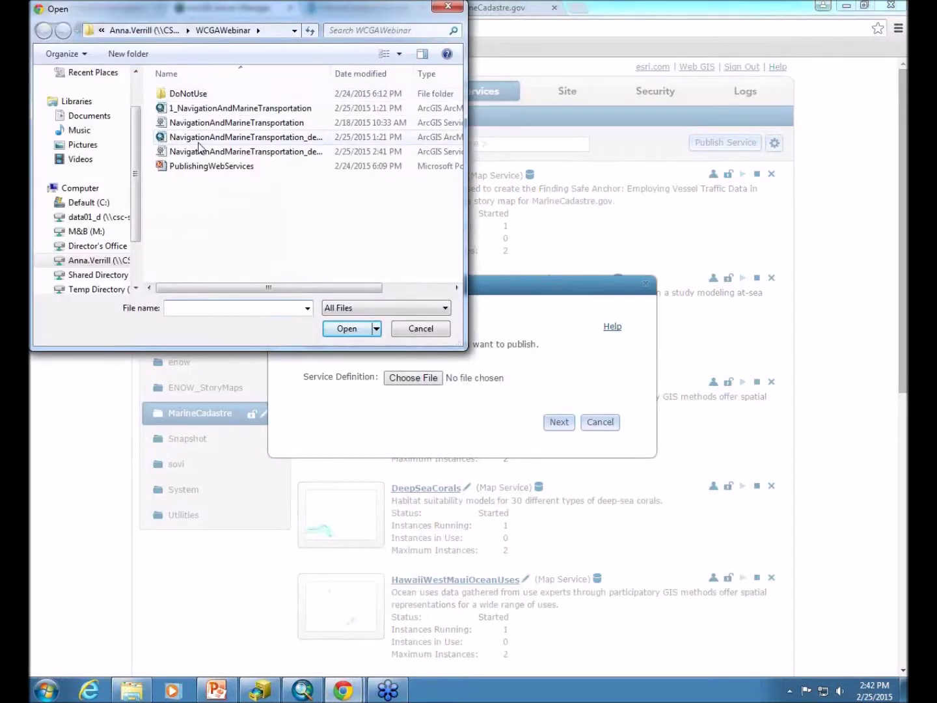
pyautogui.click(198, 126)
pyautogui.click(213, 152)
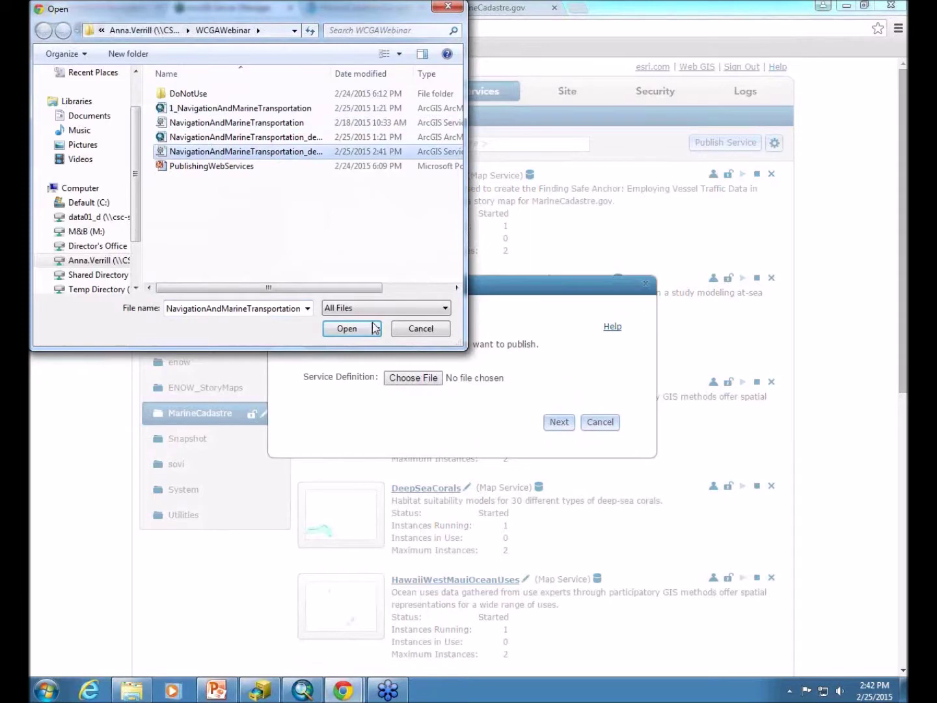
pyautogui.click(349, 330)
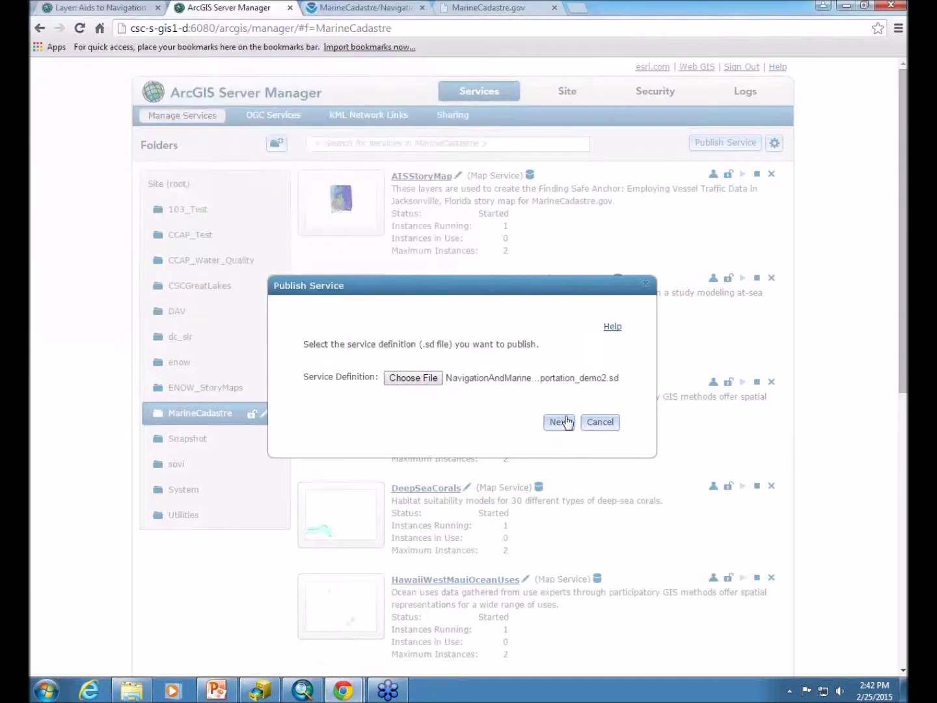
pyautogui.click(563, 422)
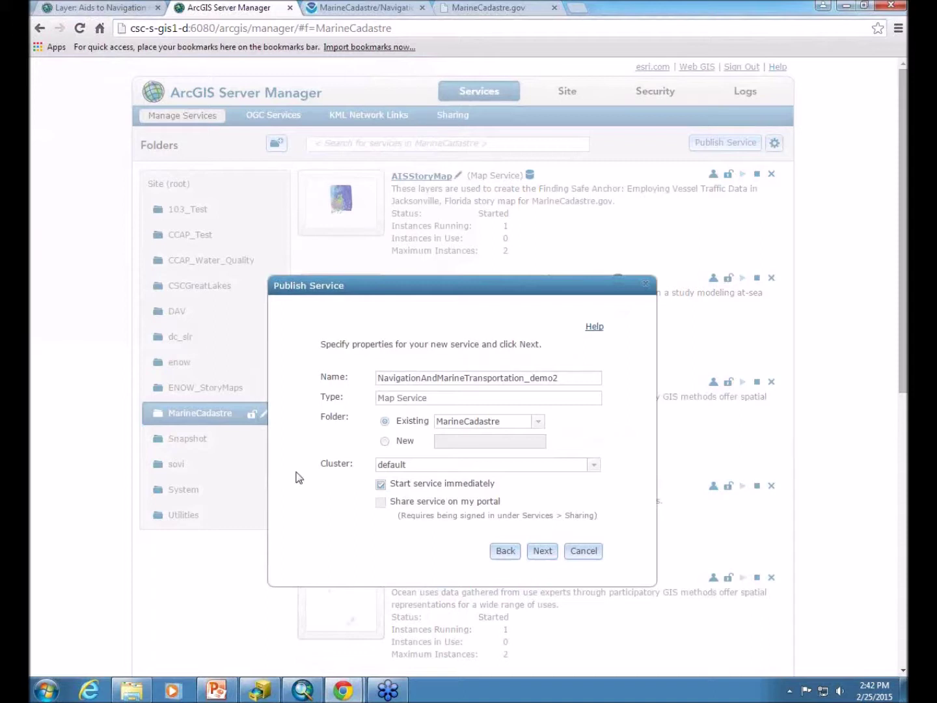
pyautogui.click(540, 551)
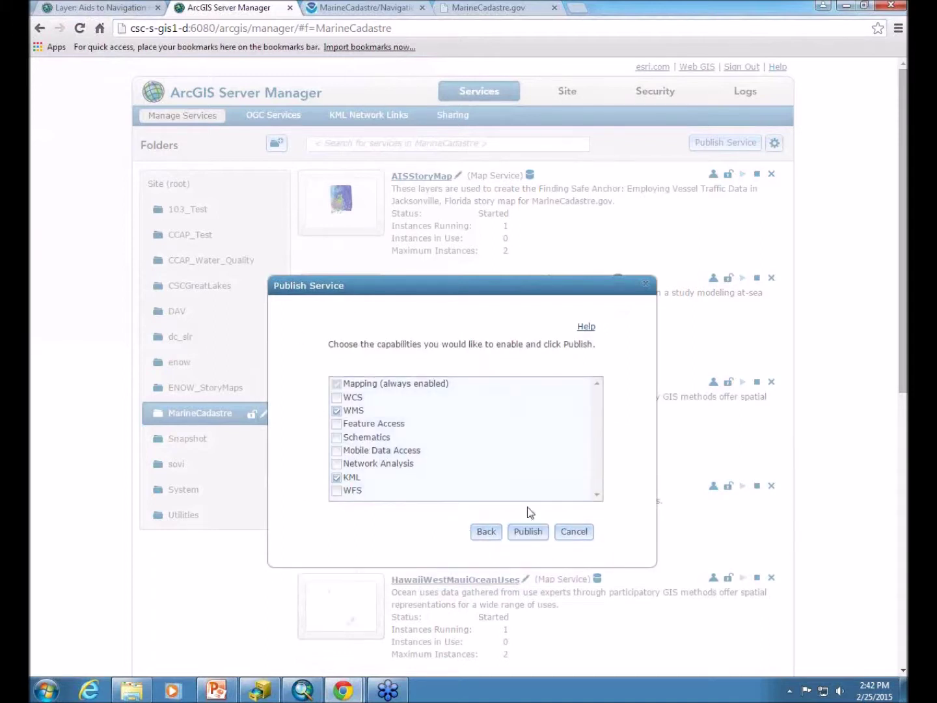
pyautogui.click(523, 538)
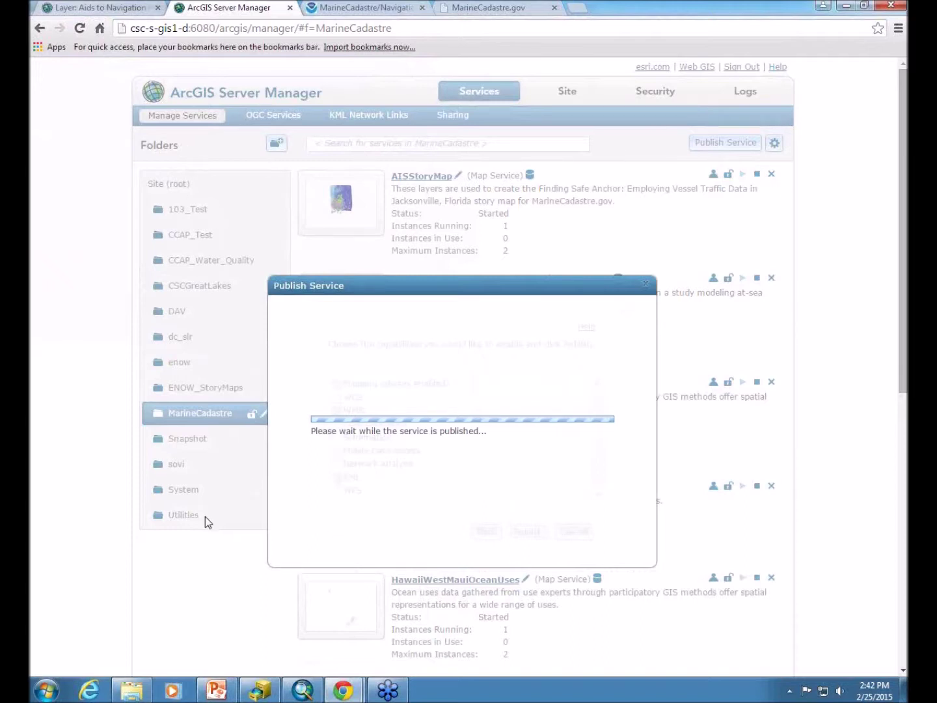
# Show the REST Directory's root folder list, then find the new service at the bottom of Server Manager's MarineCadastre list, marked Starting.
pyautogui.click(101, 9)
pyautogui.click(150, 90)
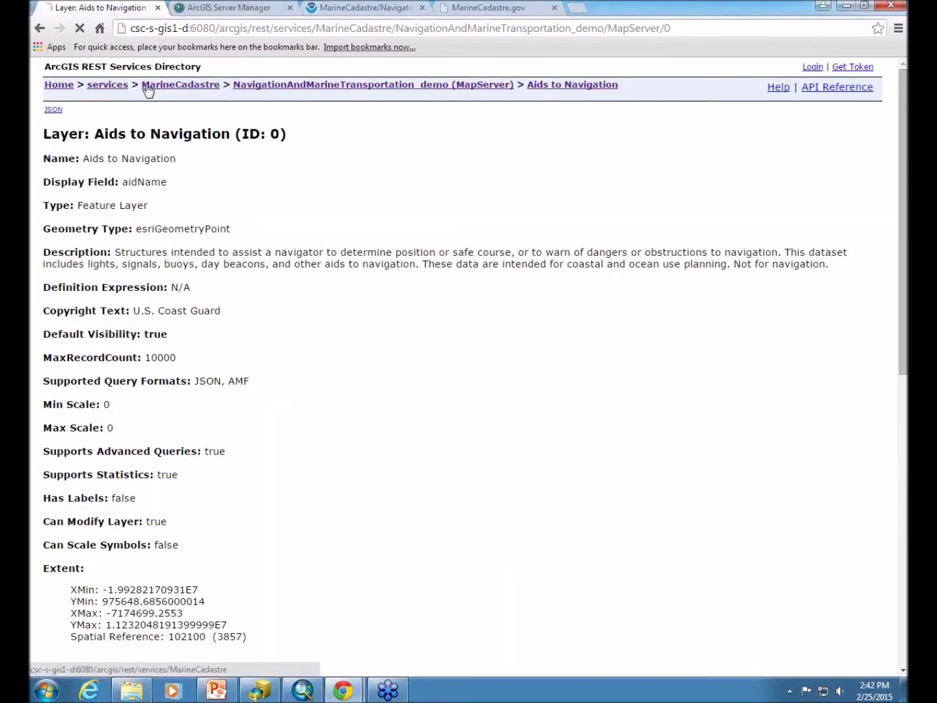
pyautogui.click(105, 88)
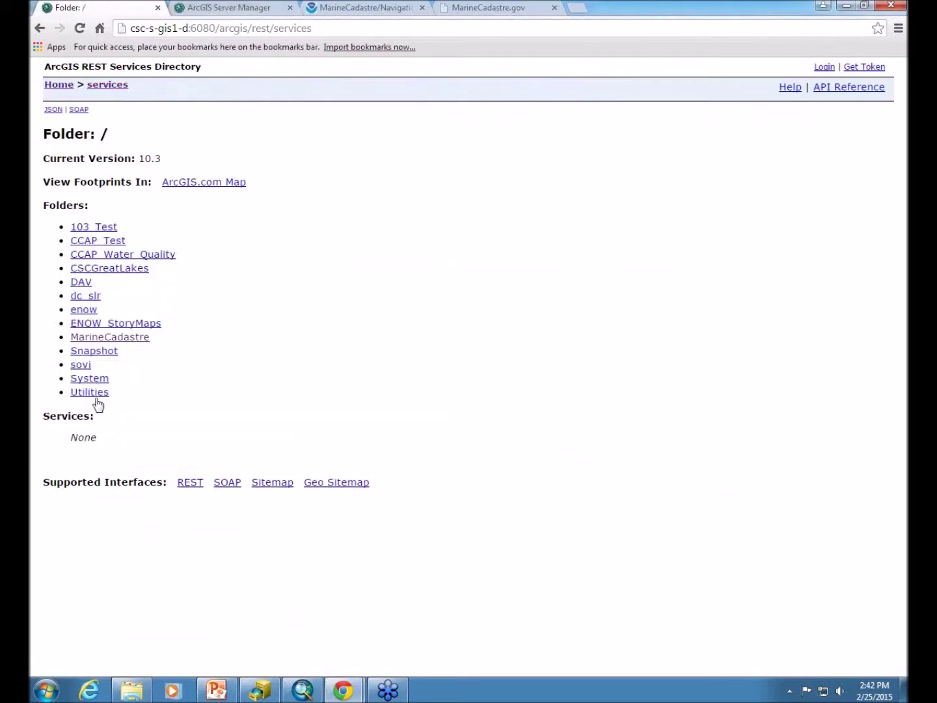
pyautogui.click(262, 8)
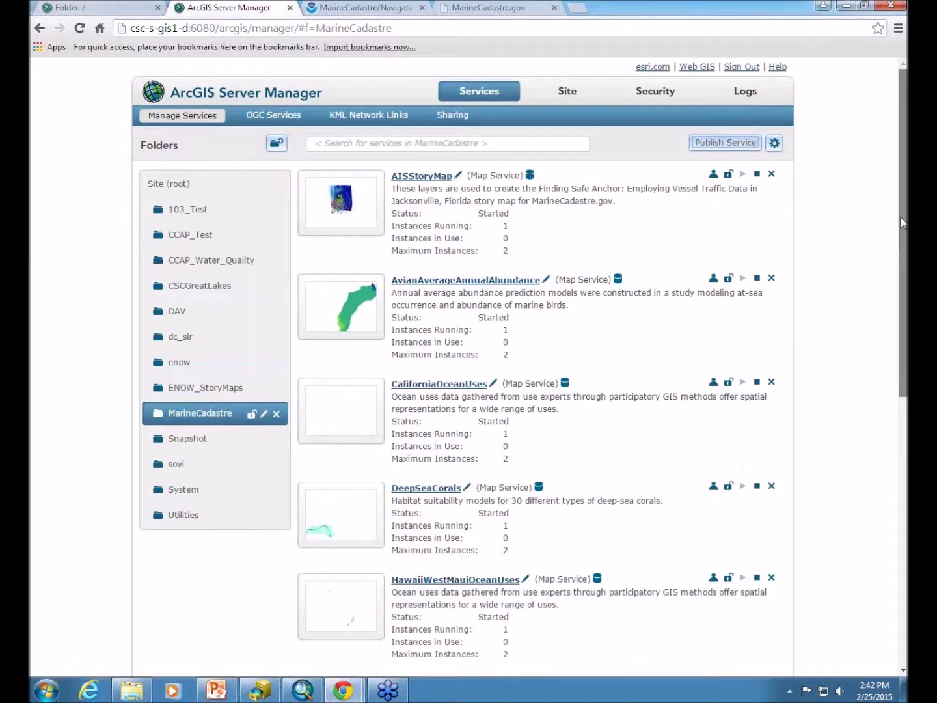
pyautogui.scroll(-8, 893, 287)
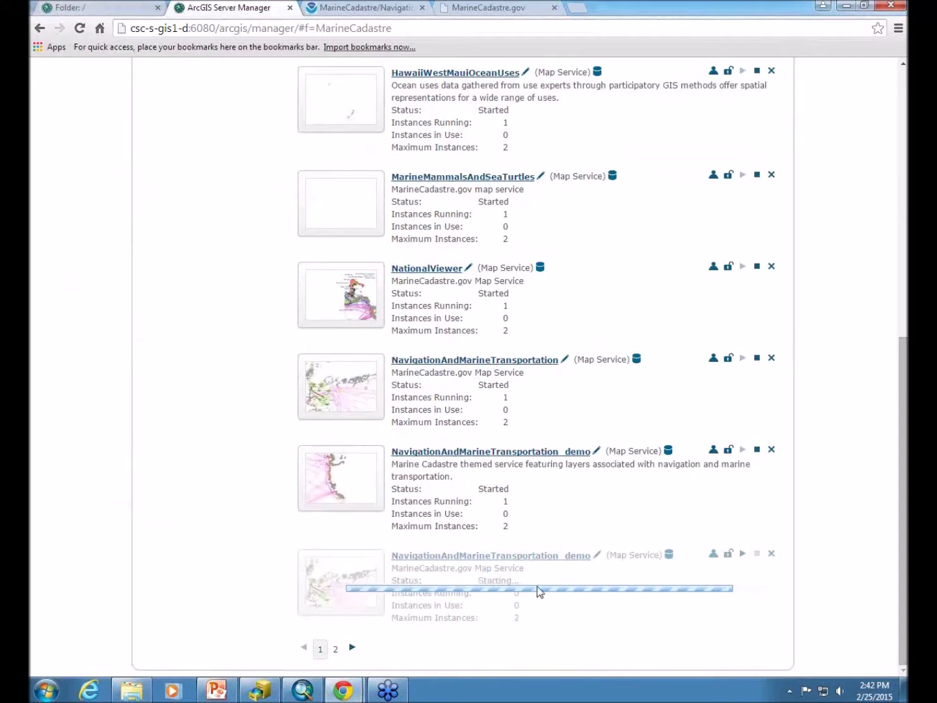
# Review the new service's parameters and its WMS capability properties, including contact details.
pyautogui.click(515, 452)
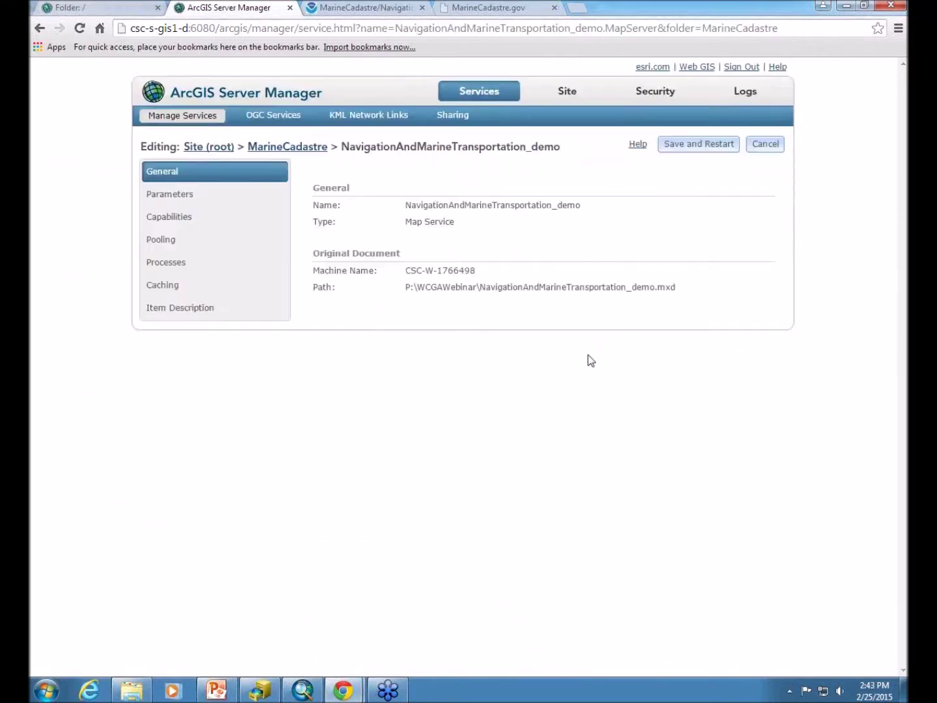
pyautogui.click(192, 197)
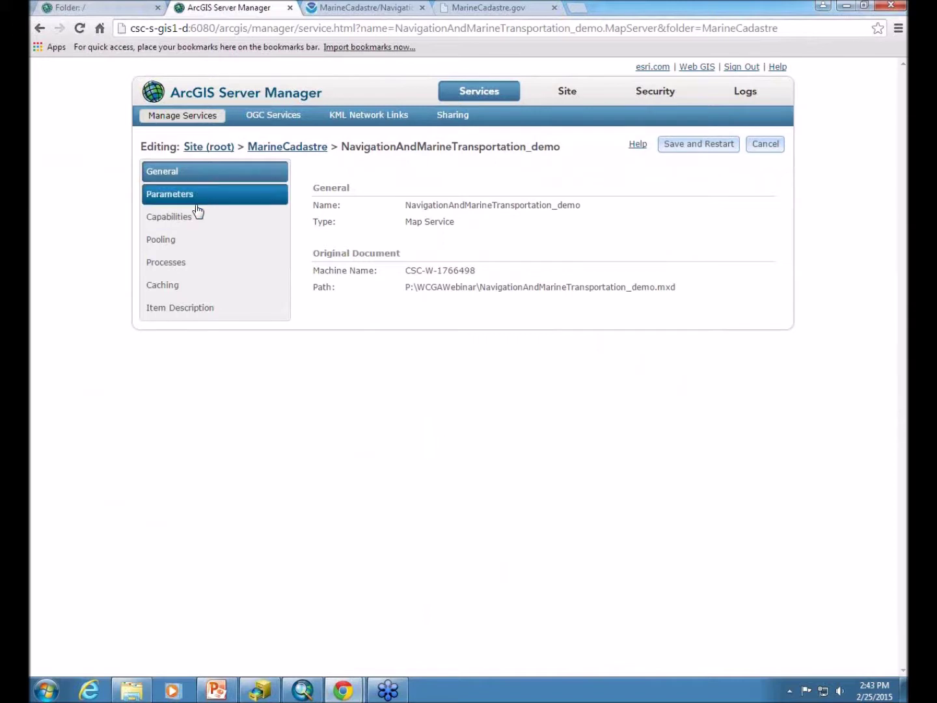
pyautogui.click(190, 221)
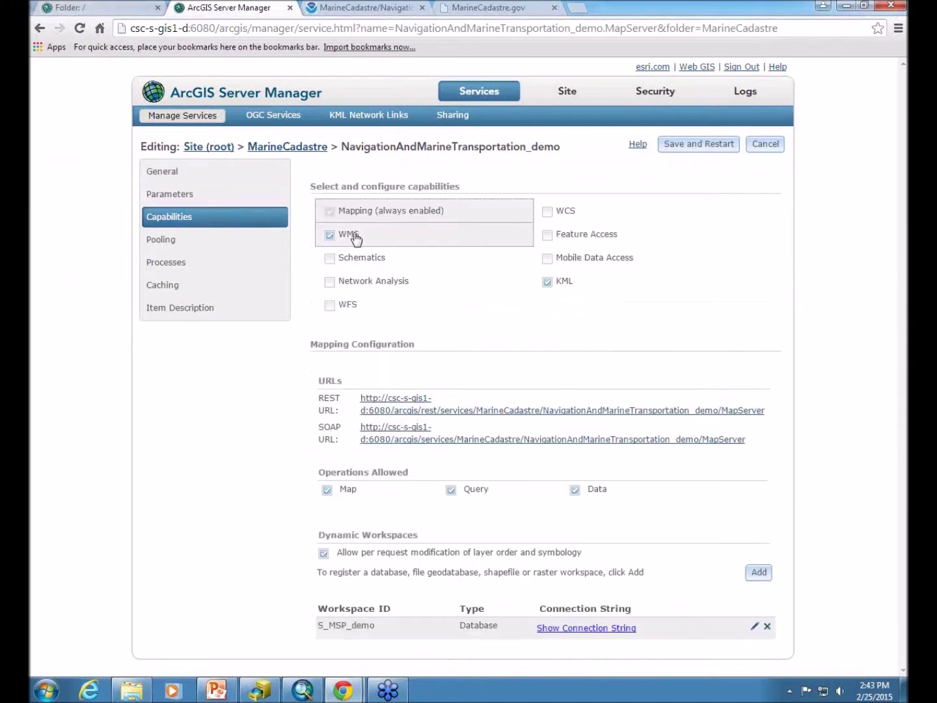
pyautogui.click(355, 239)
pyautogui.click(581, 578)
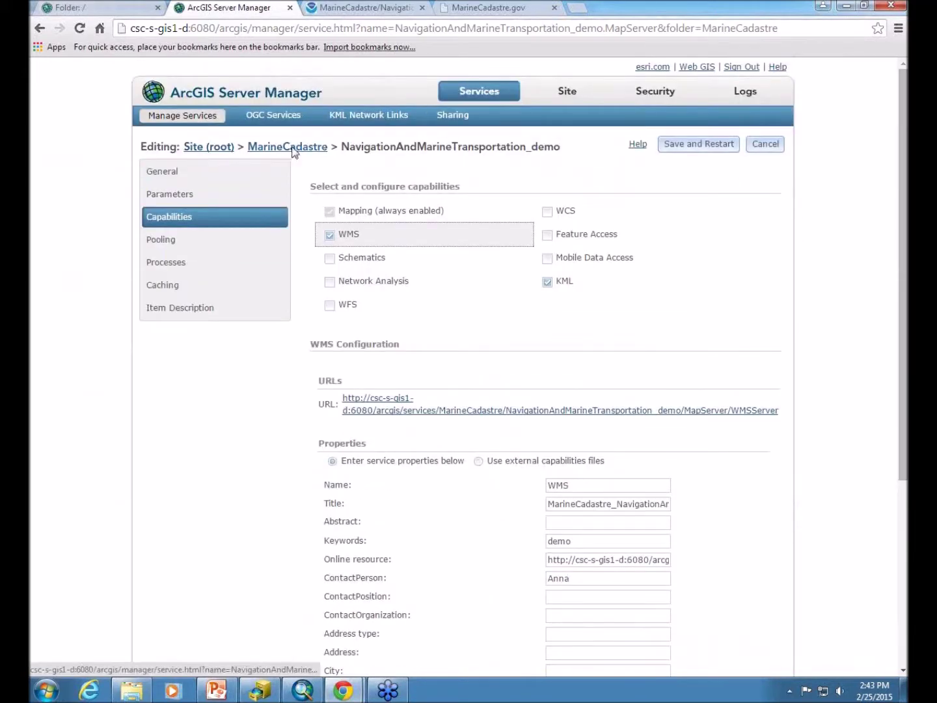
# Back in the MarineCadastre service list, confirm the new service reads Started, then move to the REST Services Directory.
pyautogui.click(289, 148)
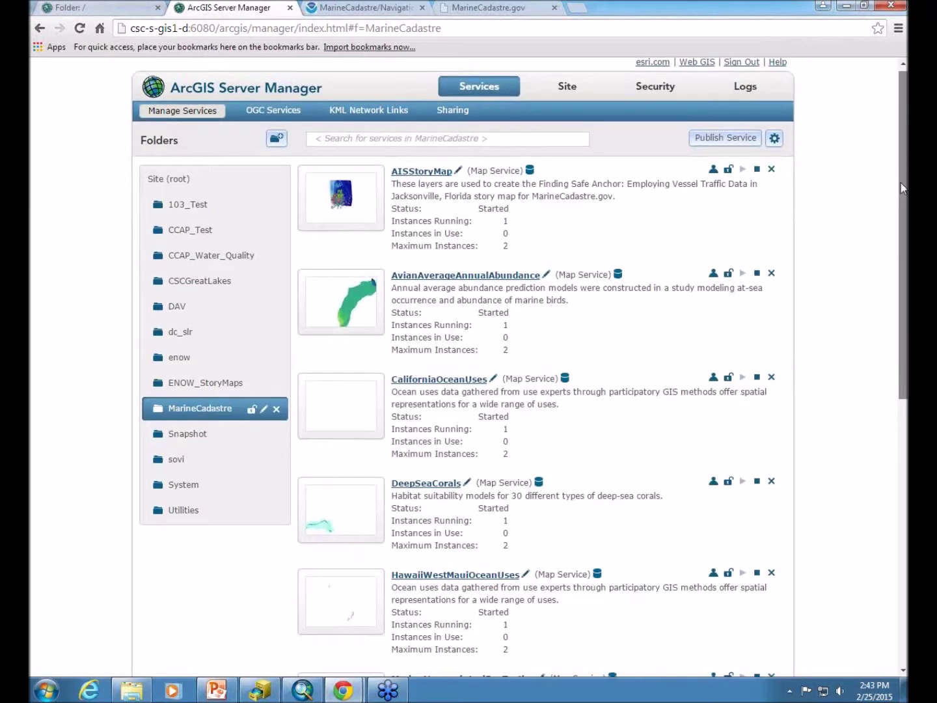
pyautogui.moveTo(900, 182); pyautogui.dragTo(902, 409)
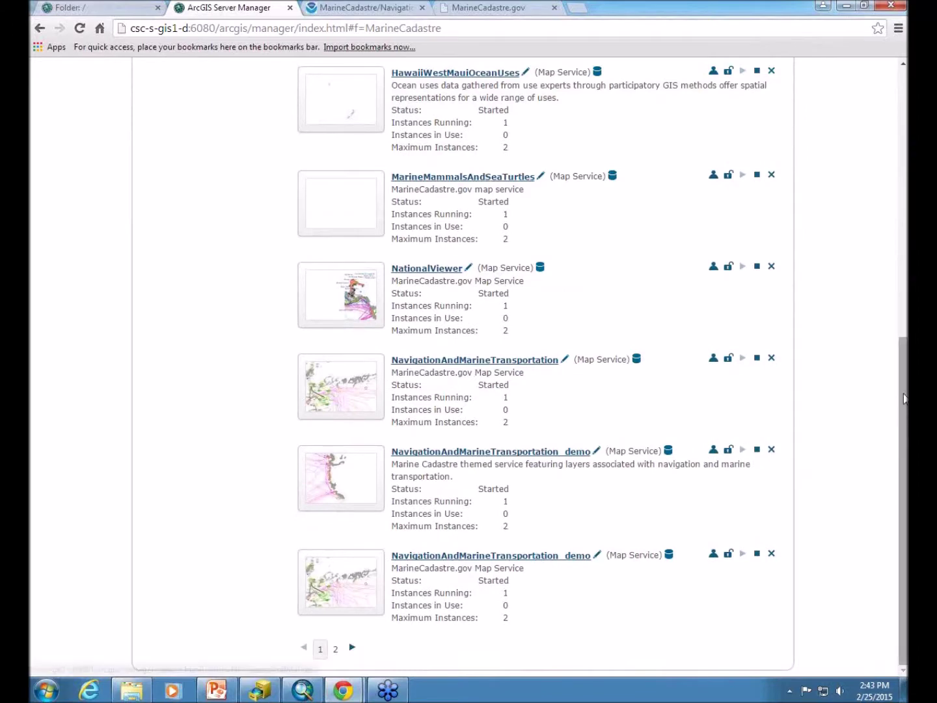
pyautogui.moveTo(904, 399); pyautogui.dragTo(904, 127)
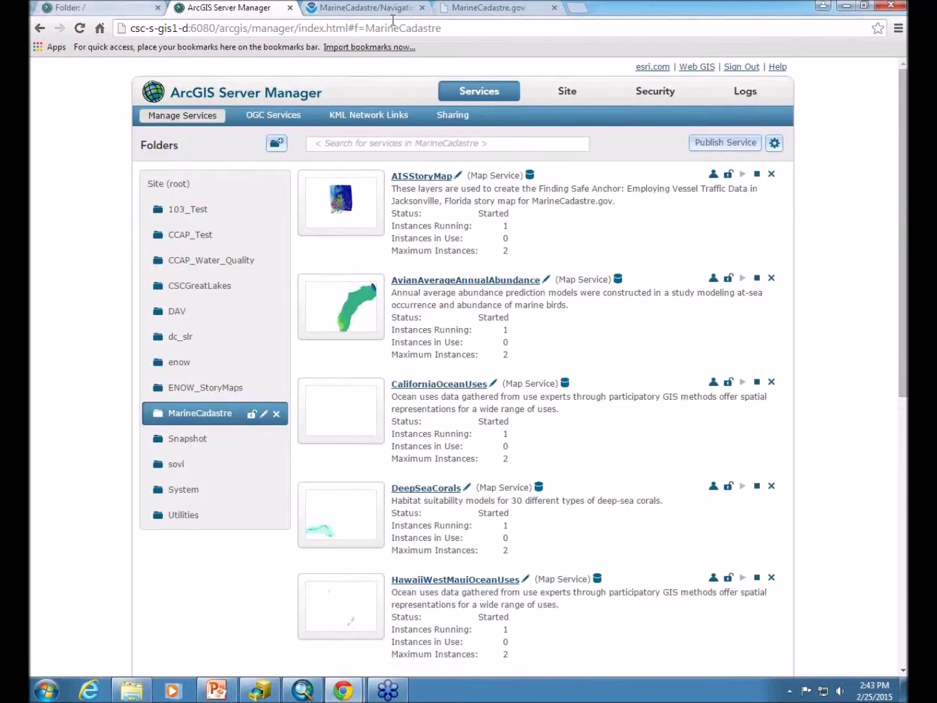
pyautogui.click(758, 95)
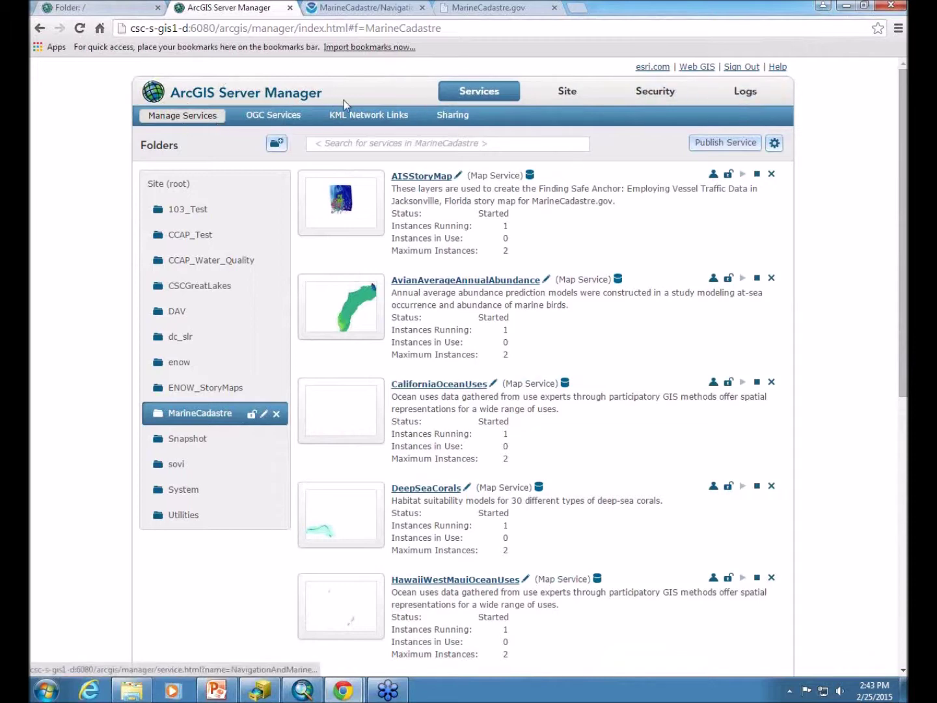
pyautogui.click(92, 6)
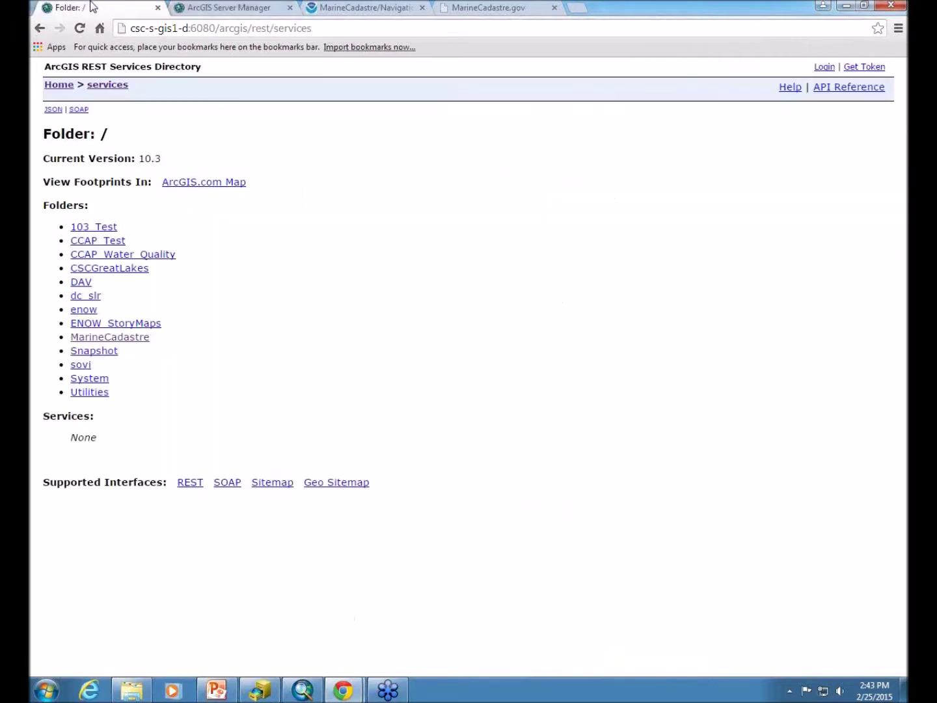
# Open the MarineCadastre folder's NavigationAndMarineTransportation_demo2 MapServer page and review its NOAA description and 12 layers.
pyautogui.click(128, 339)
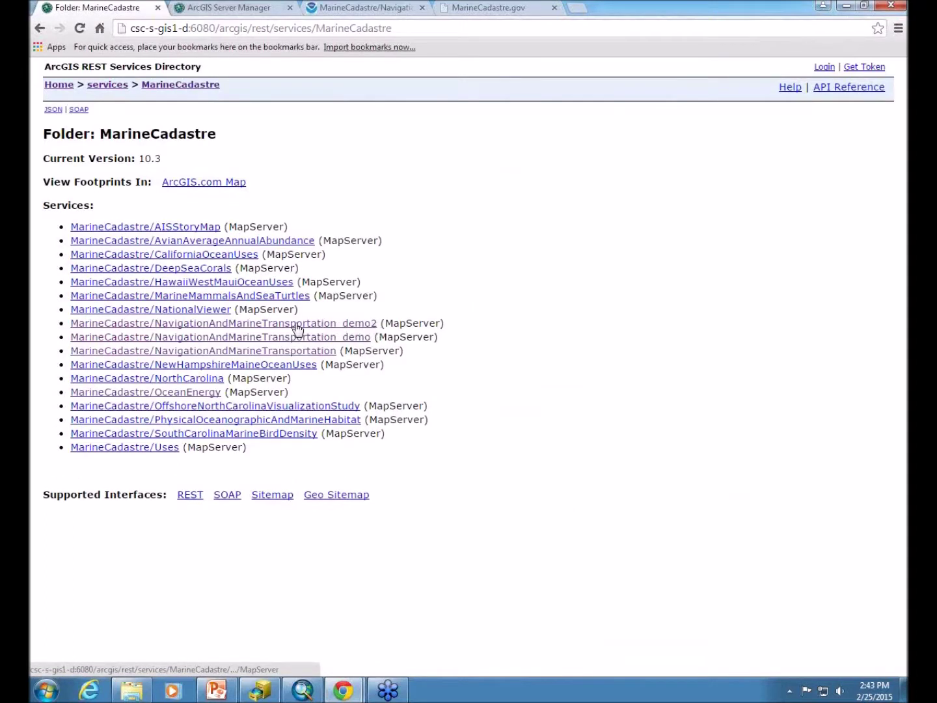
pyautogui.click(345, 324)
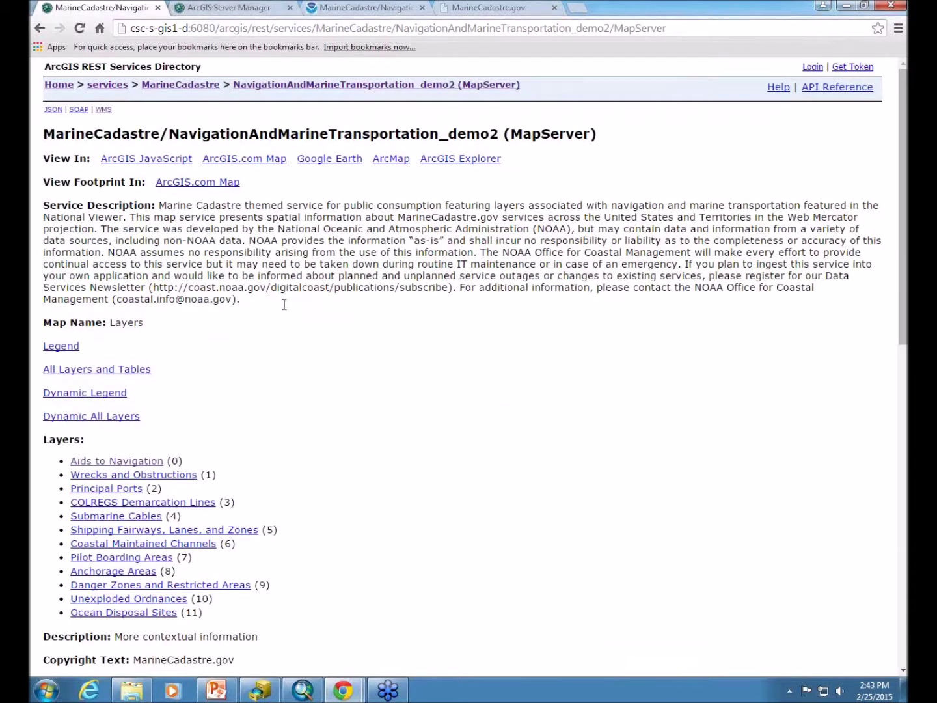
pyautogui.moveTo(284, 305); pyautogui.dragTo(160, 206)
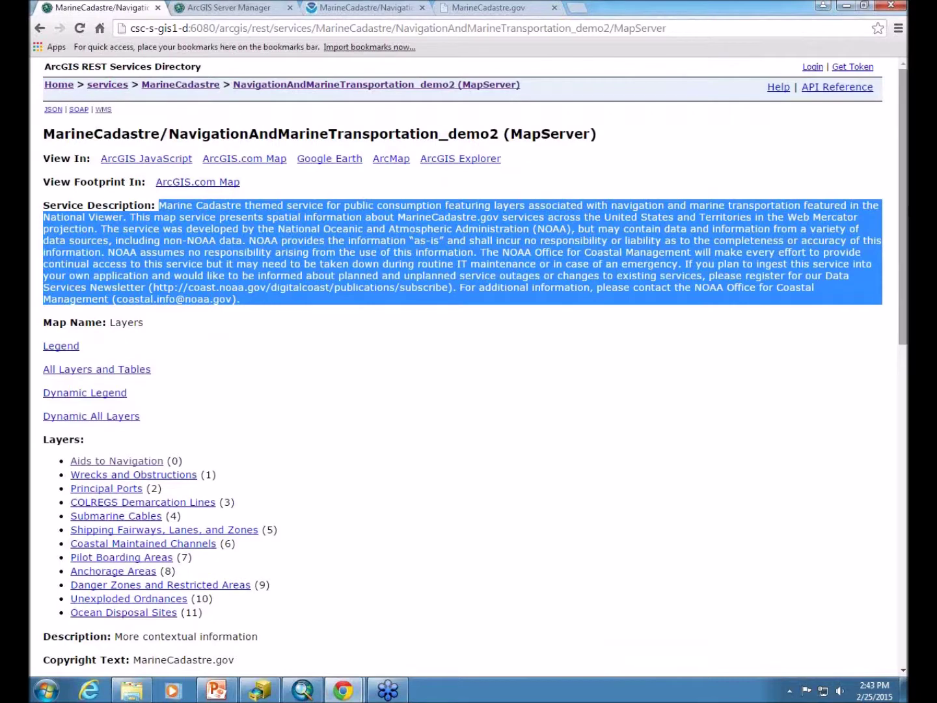
pyautogui.click(463, 303)
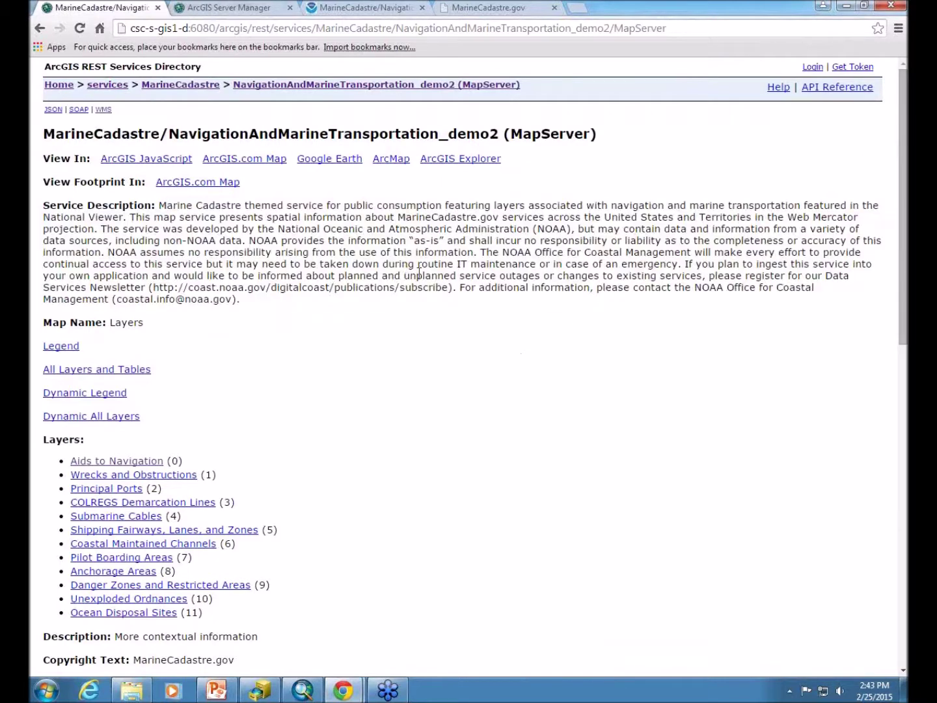
pyautogui.moveTo(327, 258); pyautogui.dragTo(326, 253)
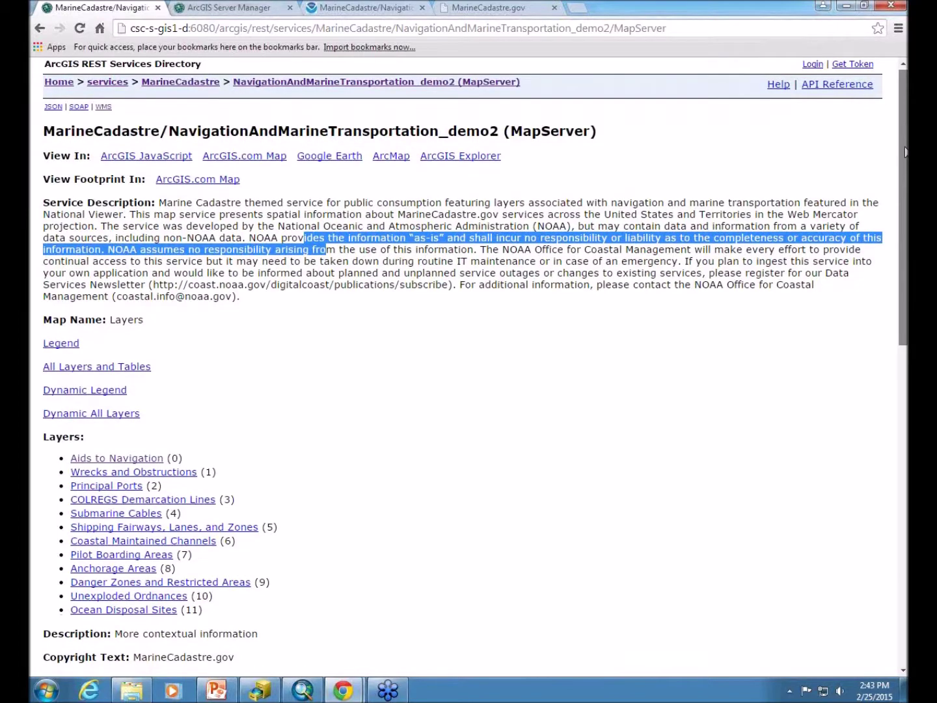
pyautogui.scroll(-3, 905, 257)
pyautogui.scroll(-9, 905, 257)
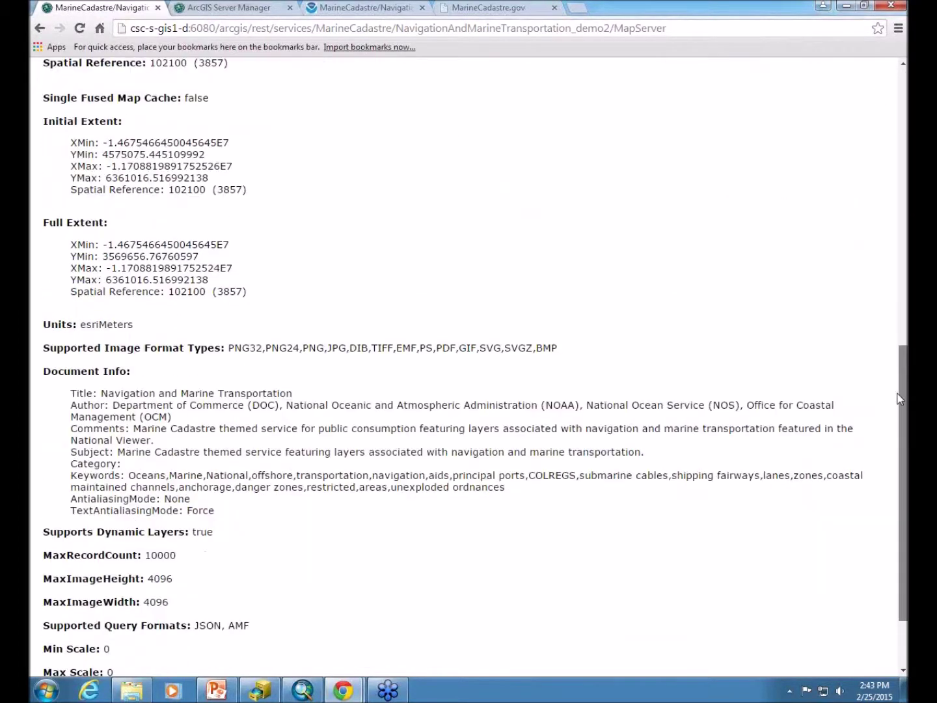